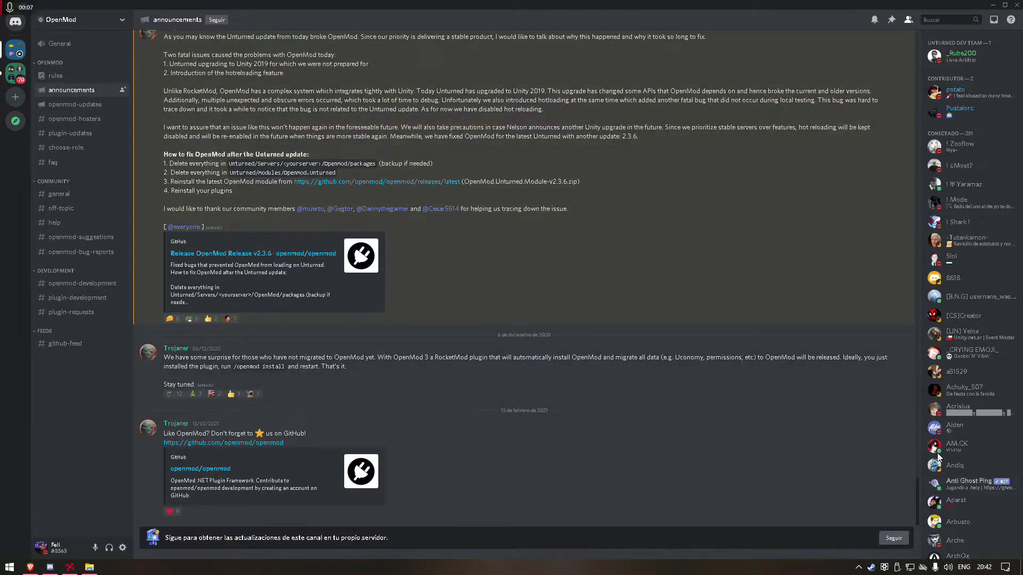
Step: Minimize Discord's OpenMod announcements channel and restore the Brave browser window
{"action": "left_click", "coordinate": [984, 567]}
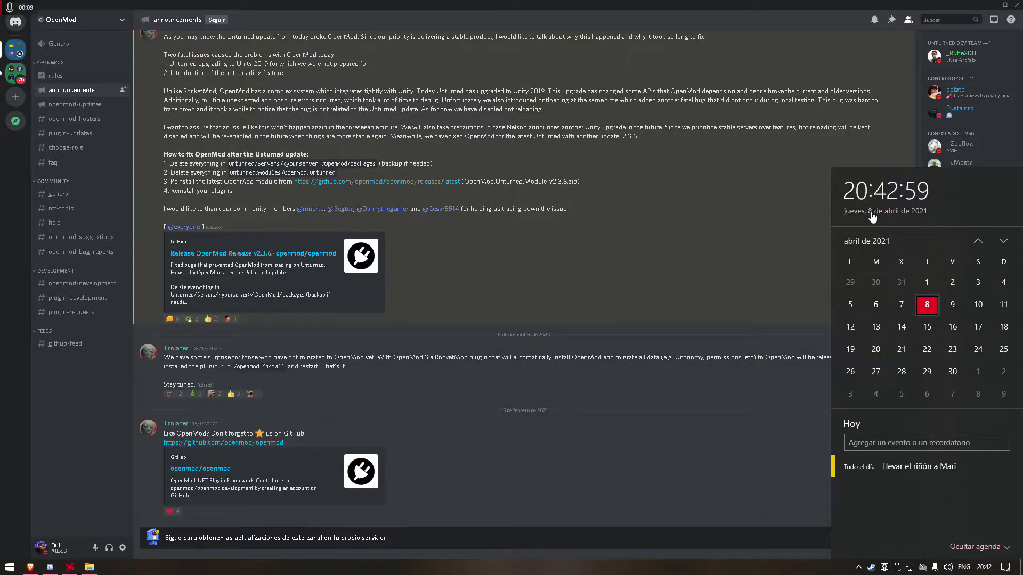
{"action": "left_click", "coordinate": [675, 245]}
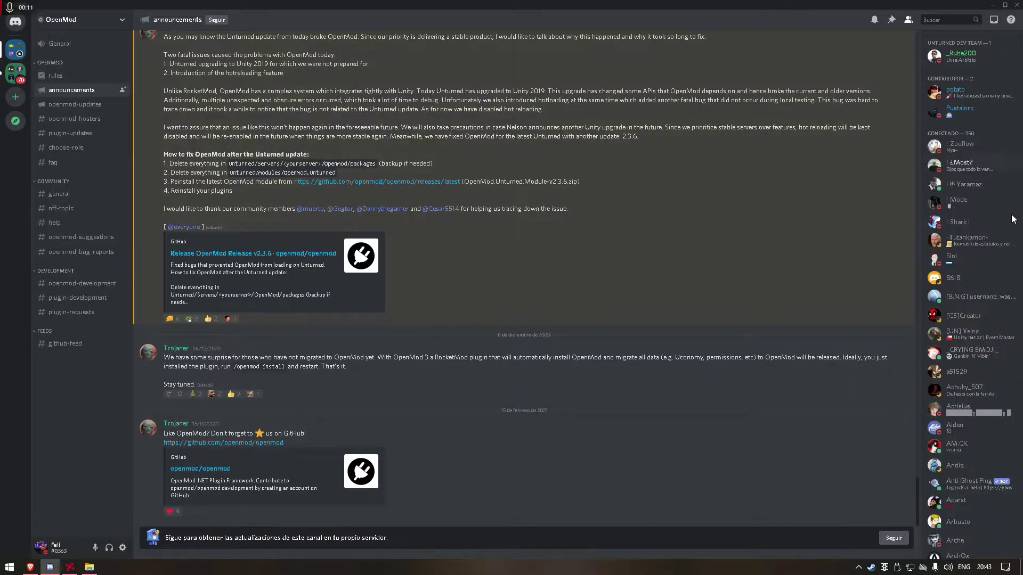
{"action": "left_click", "coordinate": [992, 5]}
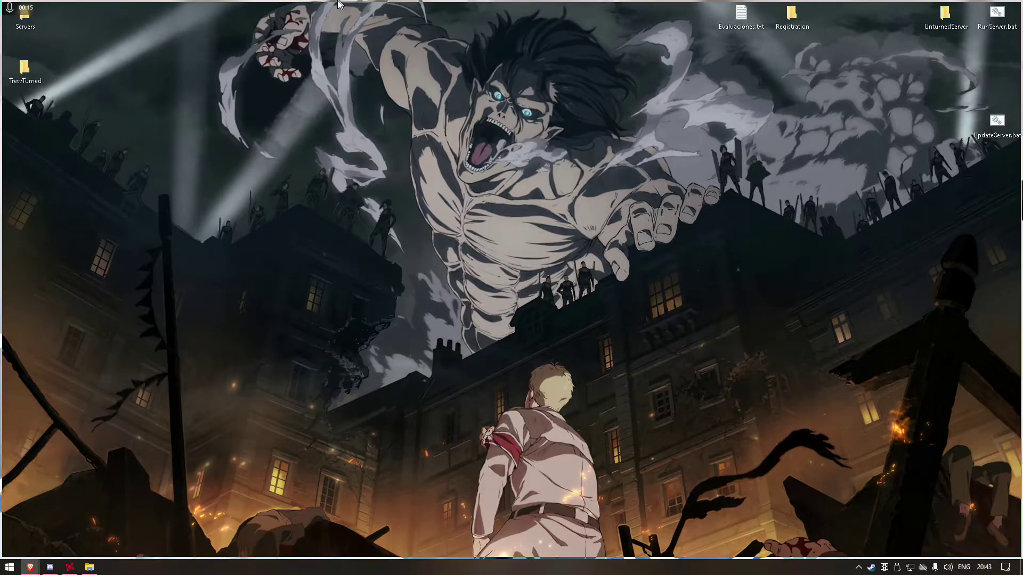
{"action": "left_click", "coordinate": [30, 567]}
Step: Download OpenMod.Unturned.Module.zip from the OpenMod Release v3.0.23 assets on GitHub
{"action": "left_click", "coordinate": [205, 25]}
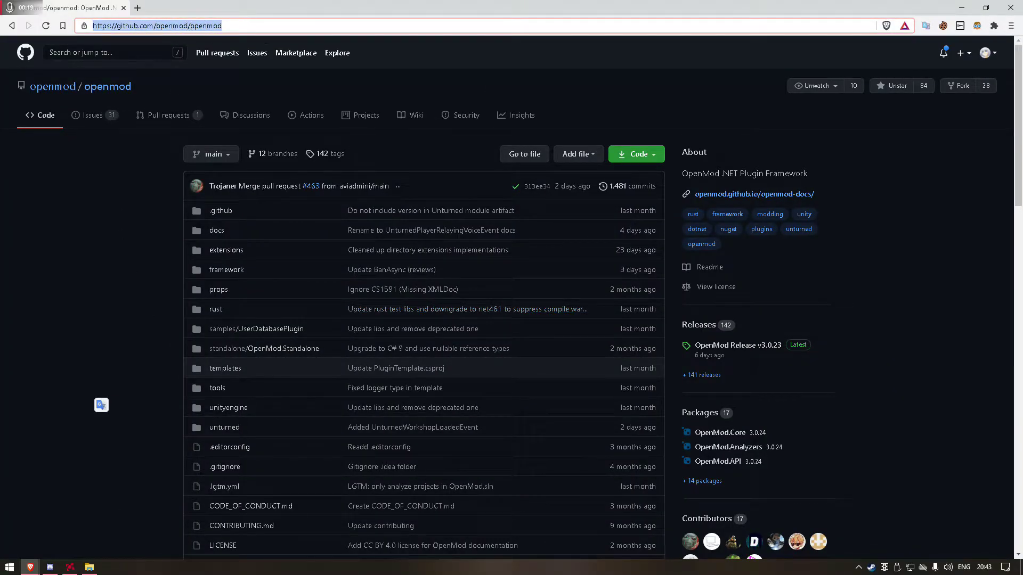
{"action": "left_click", "coordinate": [40, 270]}
{"action": "scroll", "coordinate": [411, 370], "scroll_direction": "down", "scroll_amount": 2}
{"action": "left_click", "coordinate": [708, 238]}
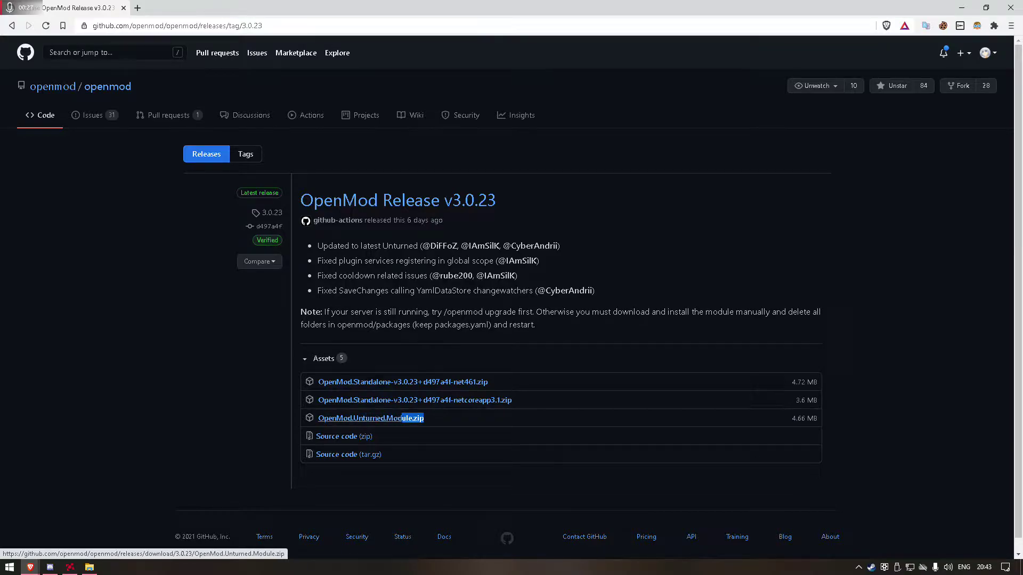
{"action": "left_click", "coordinate": [372, 418]}
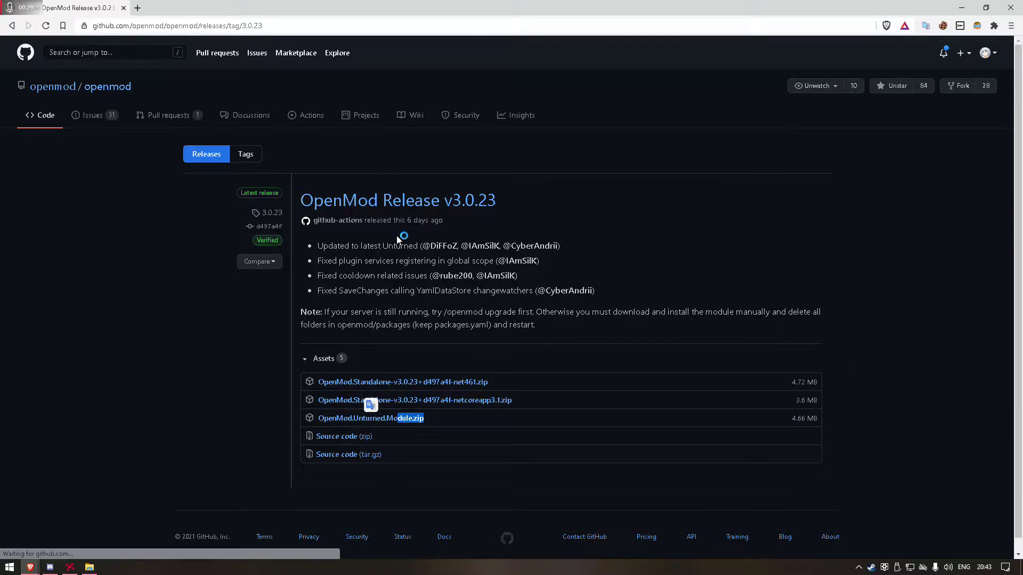
{"action": "left_click", "coordinate": [563, 361]}
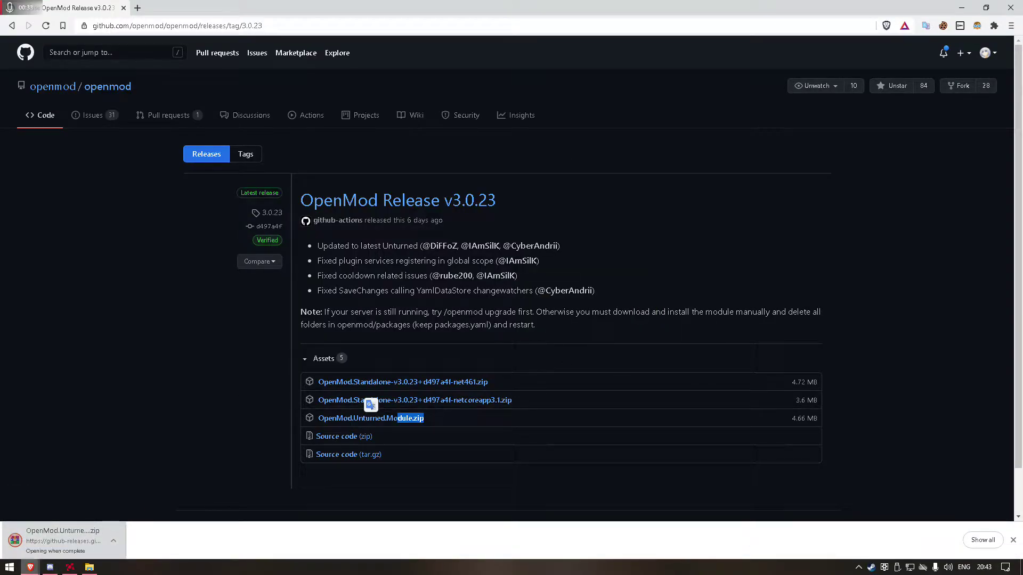
{"action": "key", "text": "alt+Tab"}
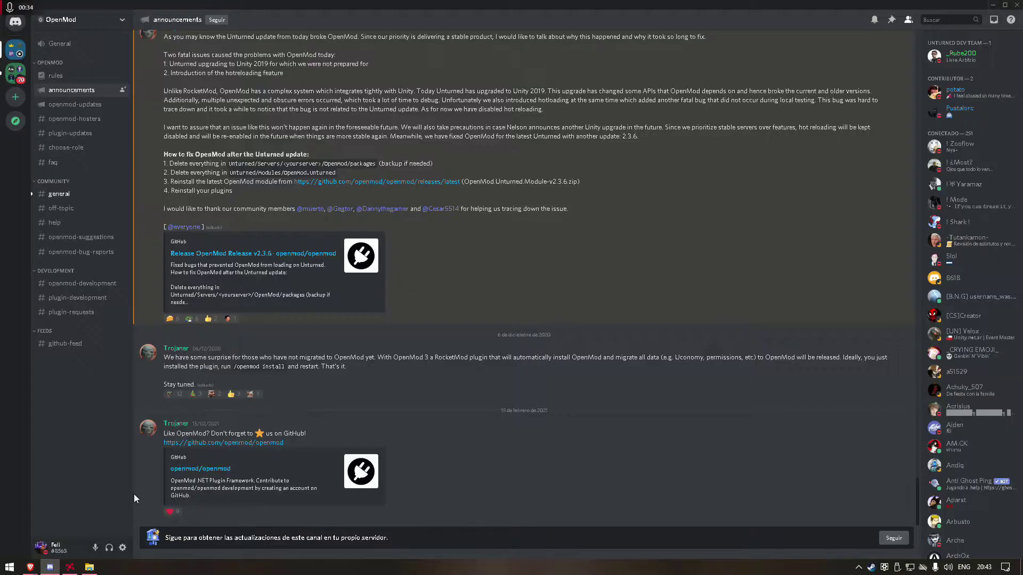
Step: Glance at #general, then scroll back through the OpenMod #announcements channel
{"action": "left_click", "coordinate": [59, 194]}
{"action": "key", "text": "alt+Left"}
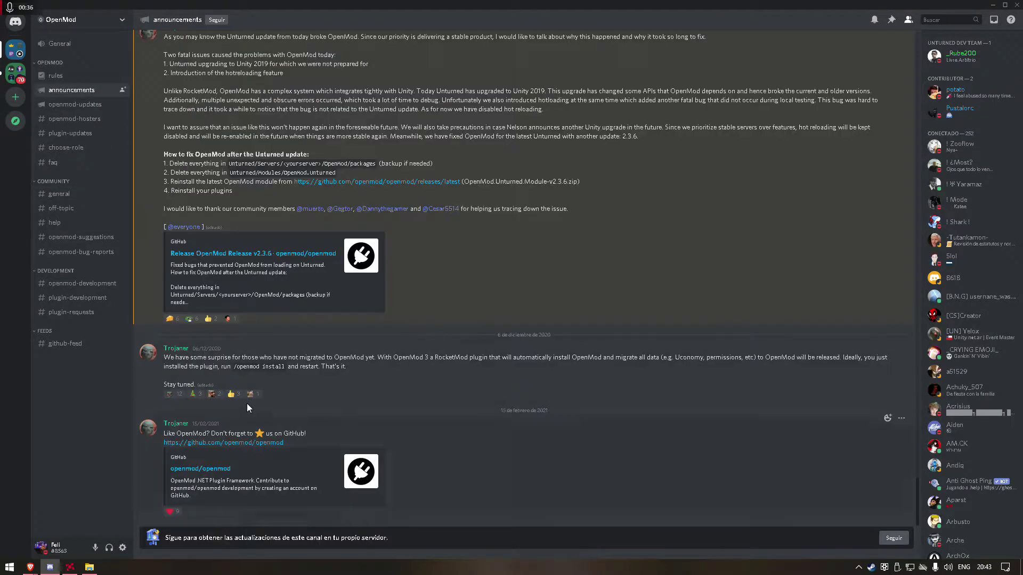
{"action": "scroll", "coordinate": [299, 366], "scroll_direction": "up", "scroll_amount": 7}
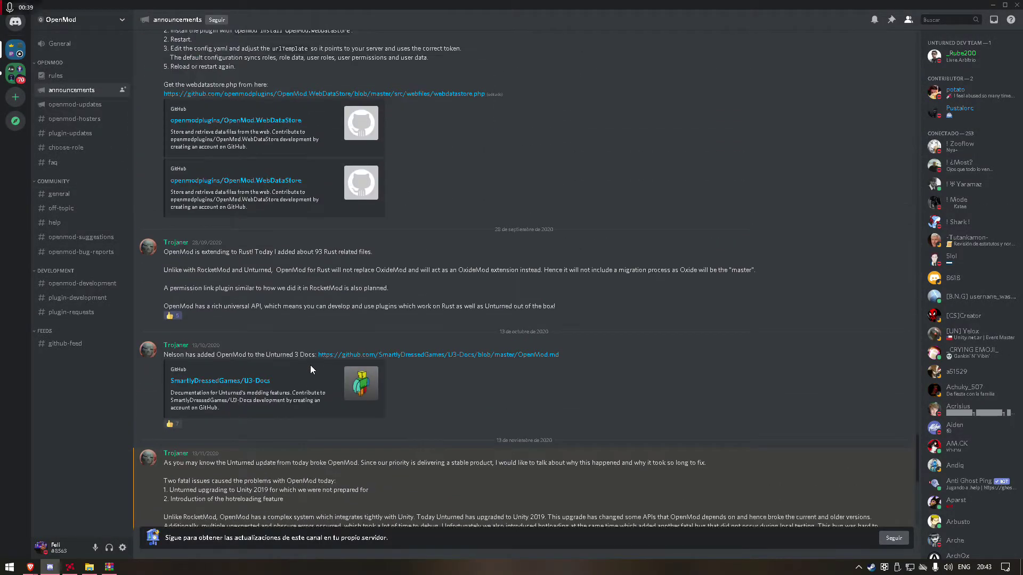
{"action": "scroll", "coordinate": [271, 326], "scroll_direction": "down", "scroll_amount": 7}
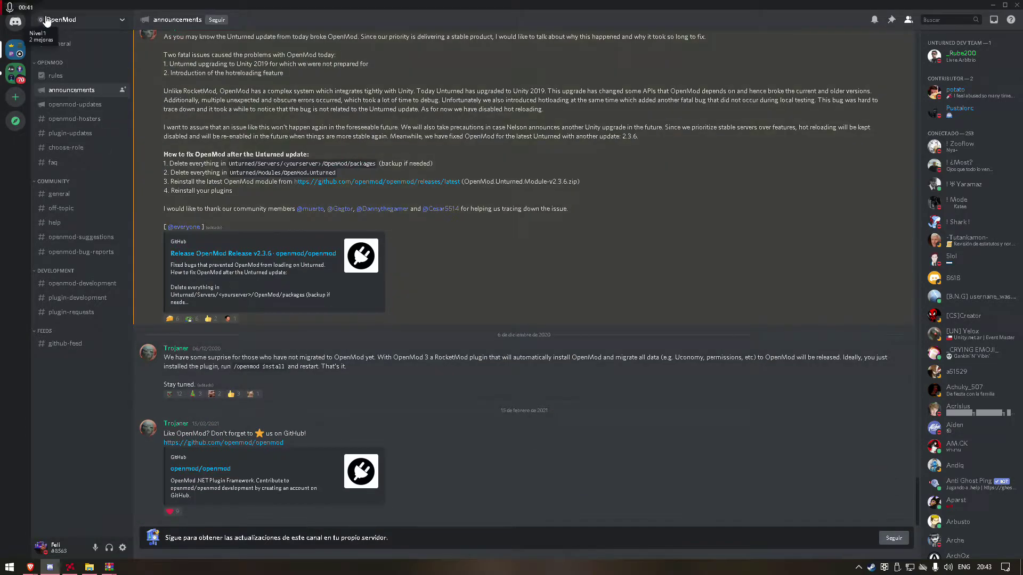
Step: Dismiss the WinRAR licence reminder and clear the windows away to reveal the desktop
{"action": "left_click", "coordinate": [990, 5]}
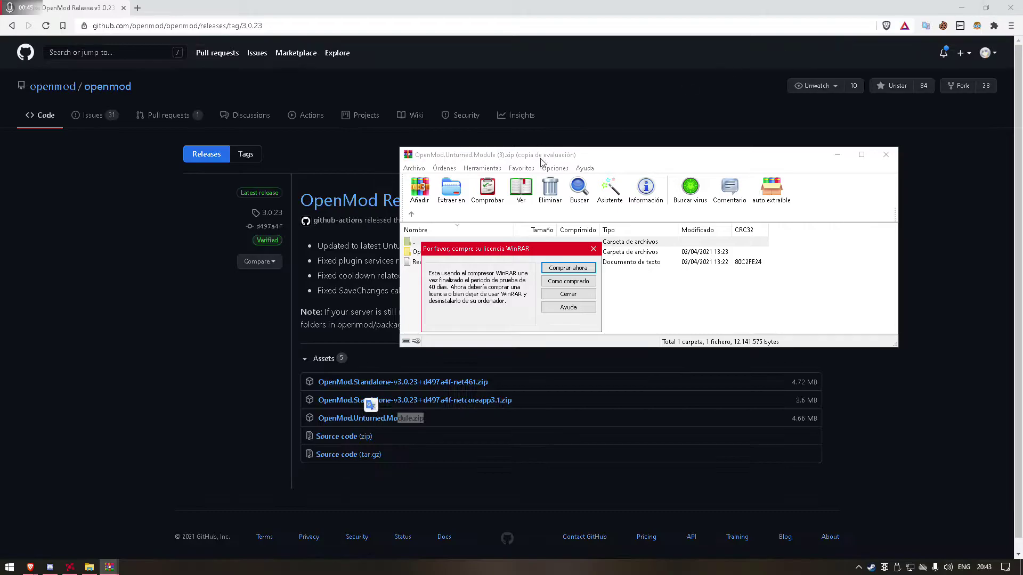
{"action": "left_click", "coordinate": [593, 249]}
{"action": "left_click", "coordinate": [839, 154]}
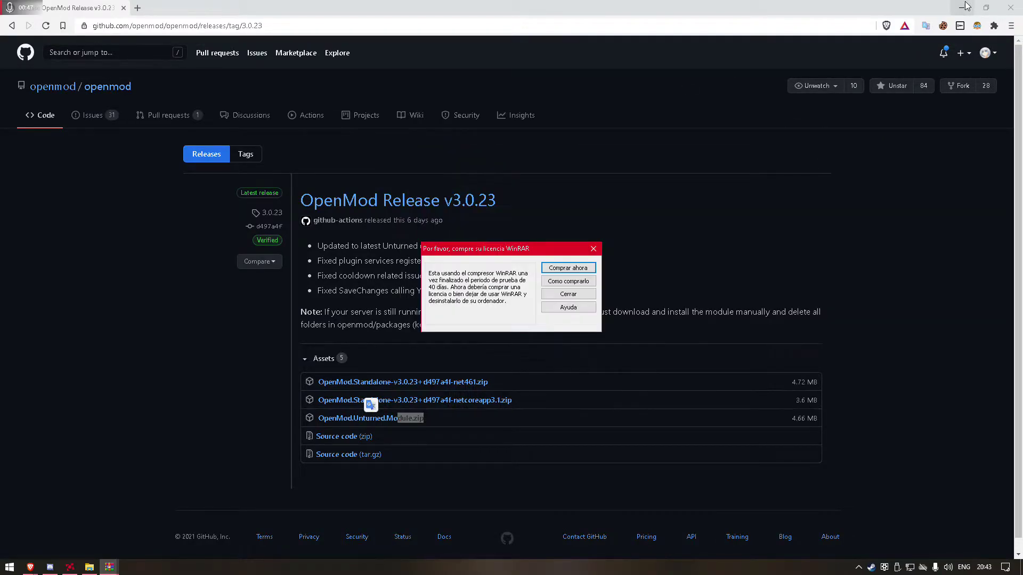
{"action": "left_click", "coordinate": [962, 7]}
Step: Open the empty UnturnedServer\steamapps\common\U3DS\Modules folder in a maximized File Explorer window
{"action": "double_click", "coordinate": [943, 15]}
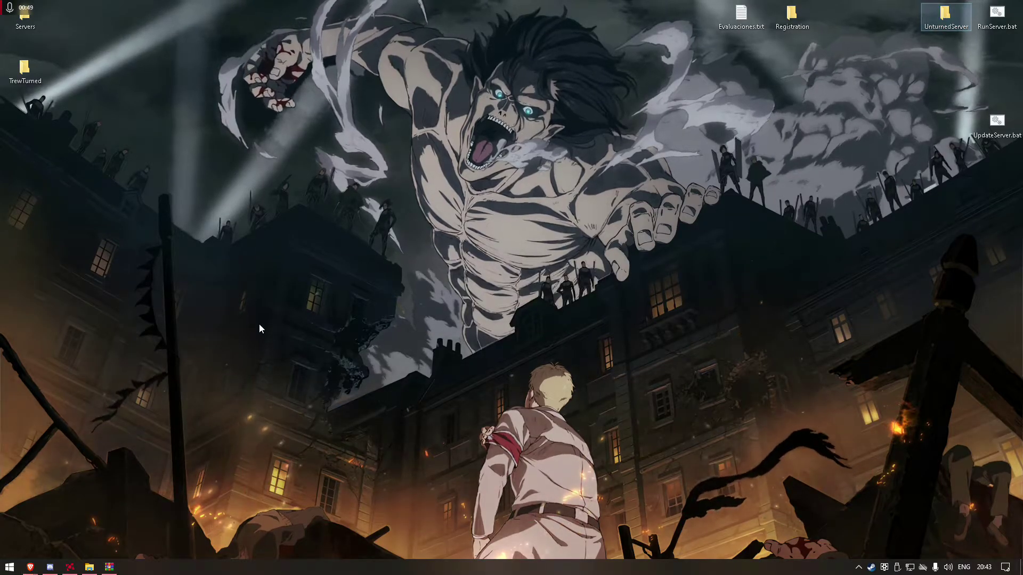
{"action": "double_click", "coordinate": [532, 177]}
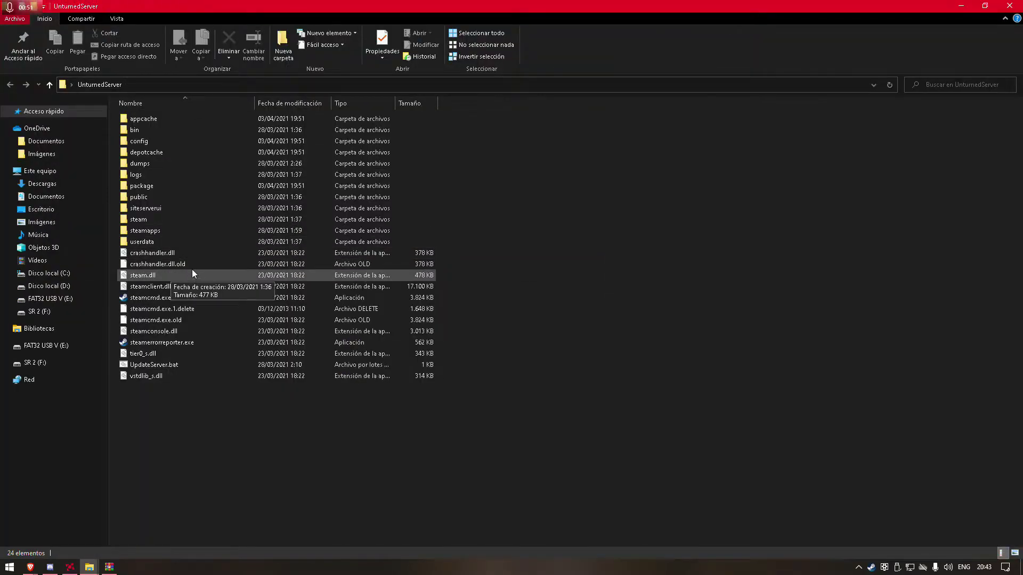
{"action": "double_click", "coordinate": [171, 230]}
{"action": "double_click", "coordinate": [156, 120]}
{"action": "double_click", "coordinate": [155, 118]}
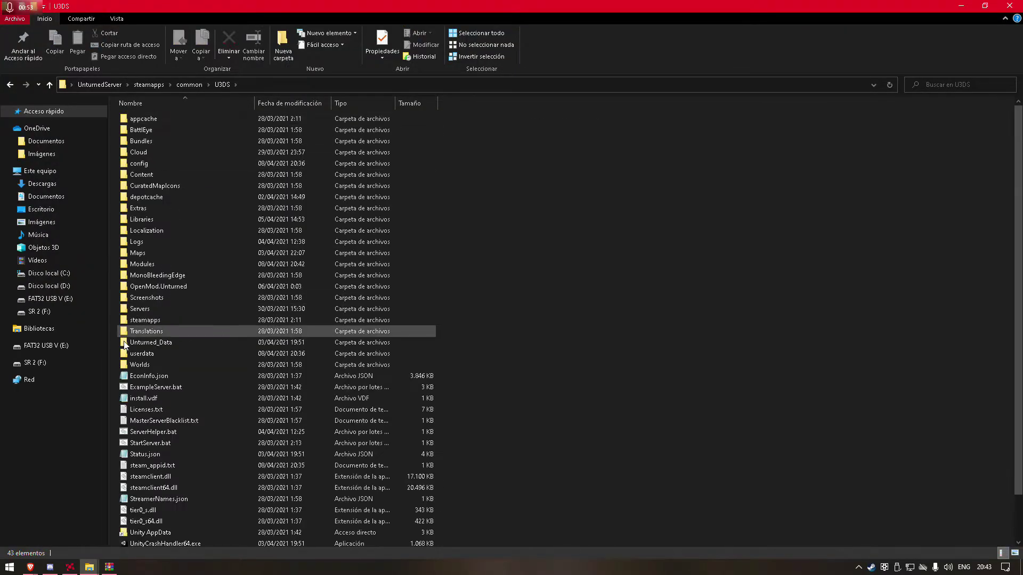
{"action": "double_click", "coordinate": [147, 260]}
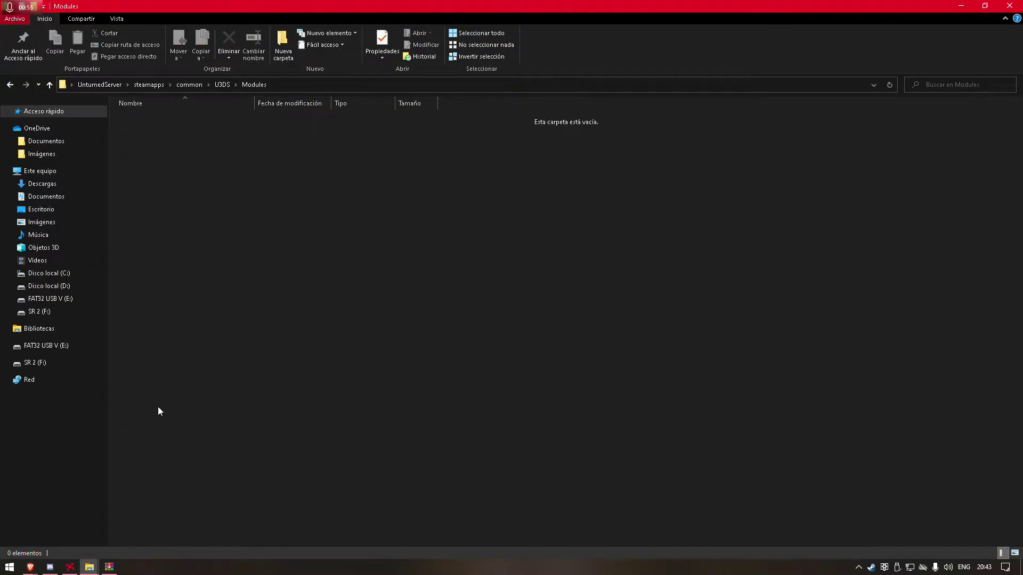
Step: Drag the OpenMod.Unturned folder from the archive into Modules, then return to U3DS
{"action": "left_click", "coordinate": [108, 568]}
{"action": "left_click_drag", "start_coordinate": [461, 259], "coordinate": [293, 222]}
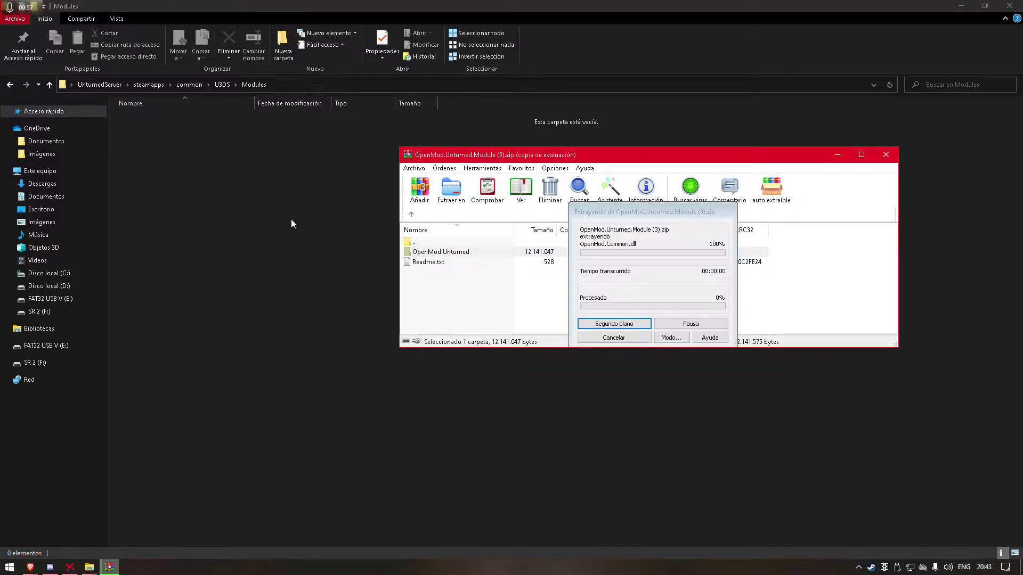
{"action": "left_click_drag", "start_coordinate": [457, 218], "coordinate": [177, 103]}
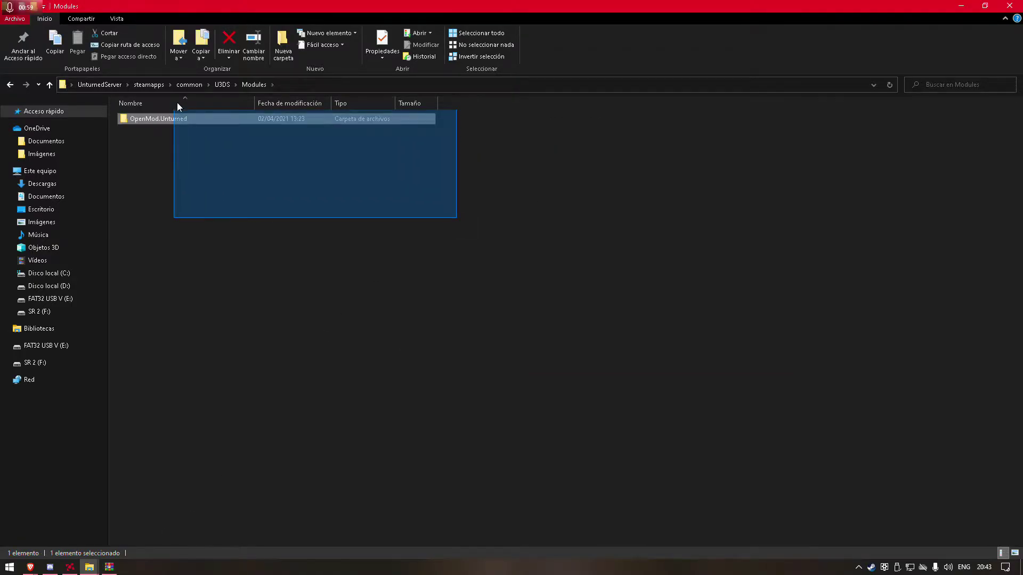
{"action": "left_click", "coordinate": [229, 89]}
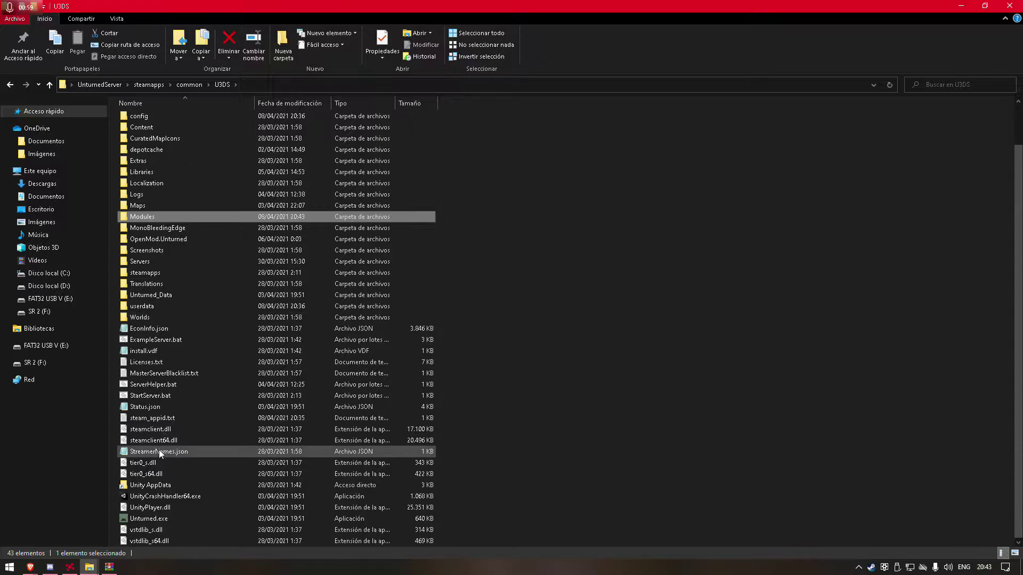
Step: Launch StartServer.bat and snap the server console to the right, beside the U3DS folder
{"action": "double_click", "coordinate": [155, 396]}
{"action": "left_click_drag", "start_coordinate": [299, 77], "coordinate": [1020, 224]}
{"action": "left_click", "coordinate": [184, 190]}
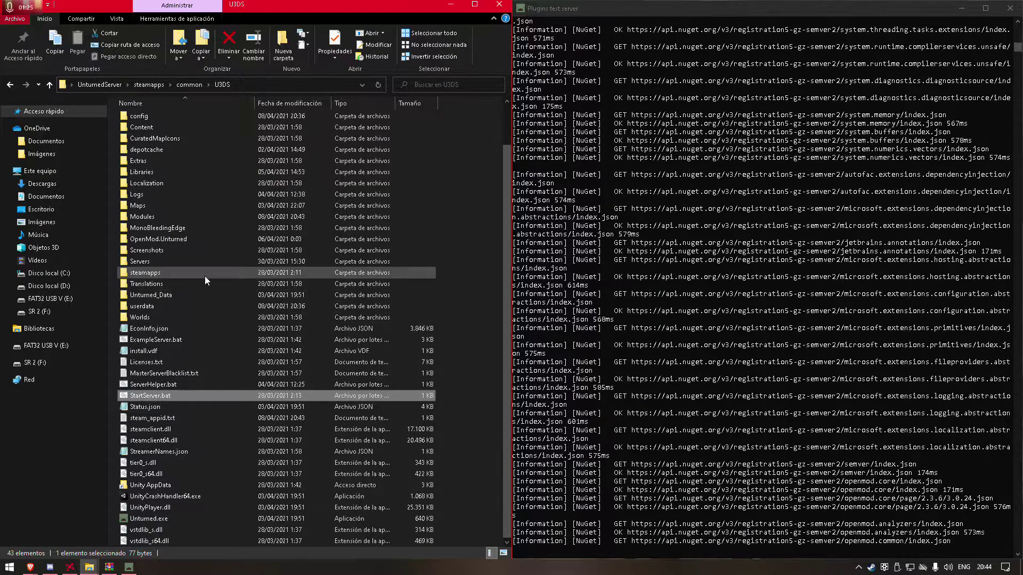
Step: Browse to Servers\Default\OpenMod\packages in the server folder
{"action": "double_click", "coordinate": [172, 261]}
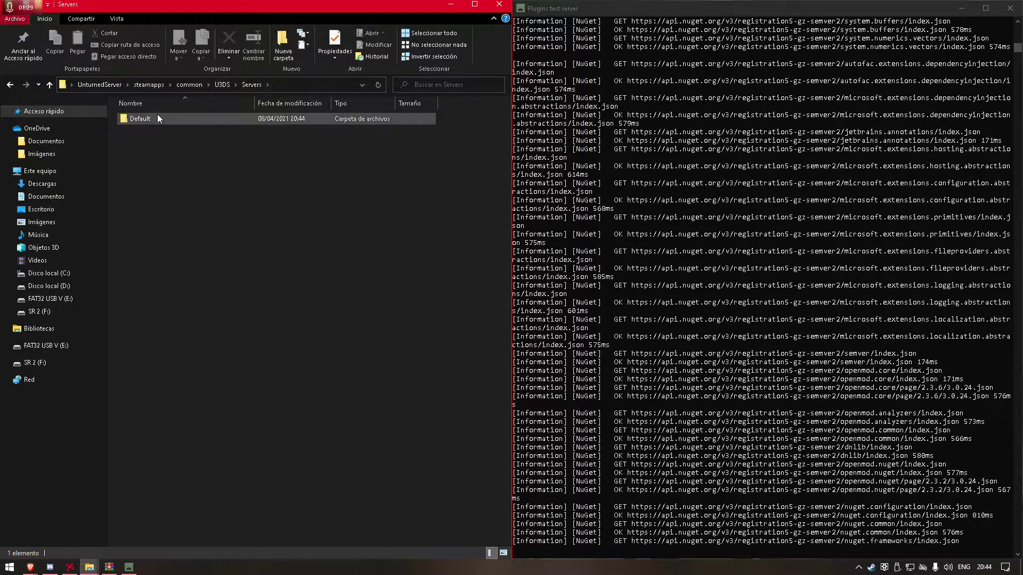
{"action": "double_click", "coordinate": [151, 120]}
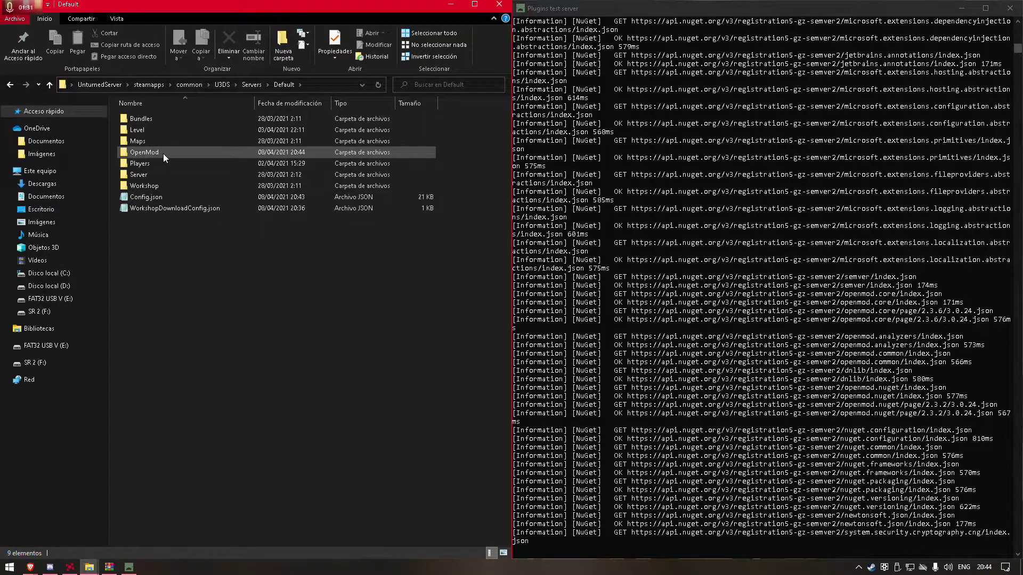
{"action": "left_click", "coordinate": [163, 154]}
{"action": "left_click_drag", "start_coordinate": [190, 203], "coordinate": [159, 176]}
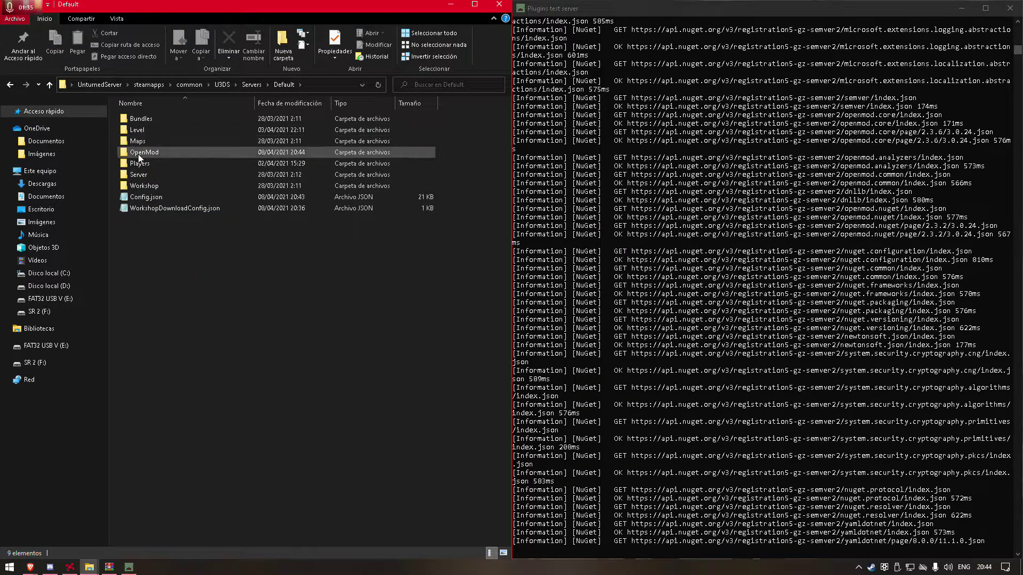
{"action": "double_click", "coordinate": [139, 154]}
{"action": "double_click", "coordinate": [159, 117]}
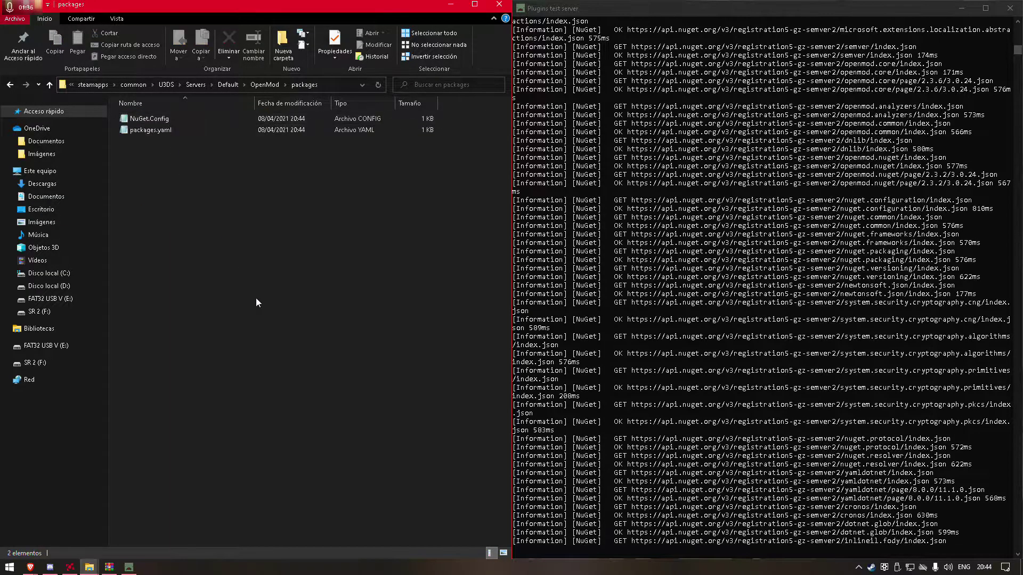
{"action": "left_click_drag", "start_coordinate": [219, 217], "coordinate": [400, 303]}
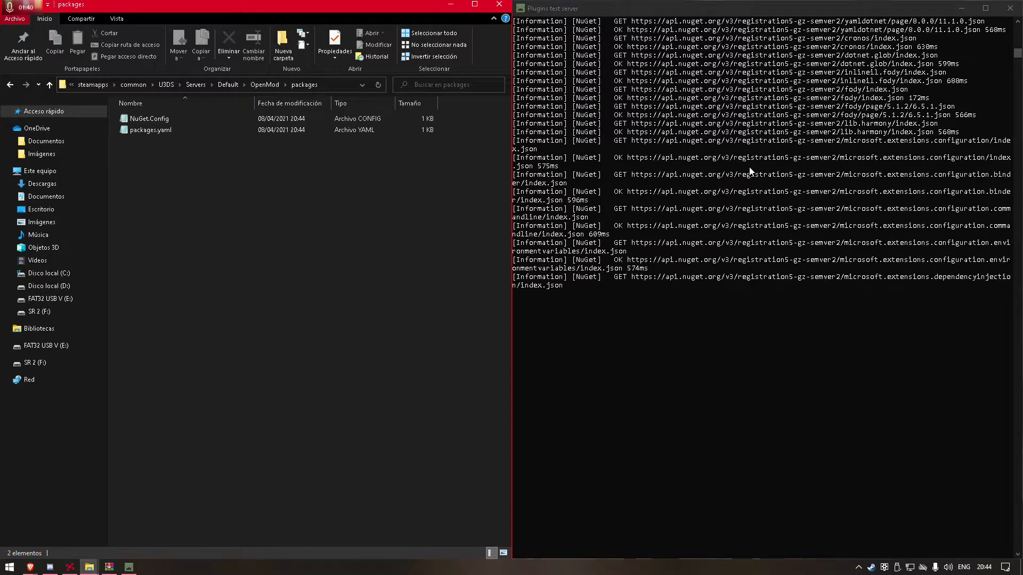
Step: View packages.yaml and NuGet.Config in Notepad, close them, and go up to OpenMod
{"action": "double_click", "coordinate": [170, 129]}
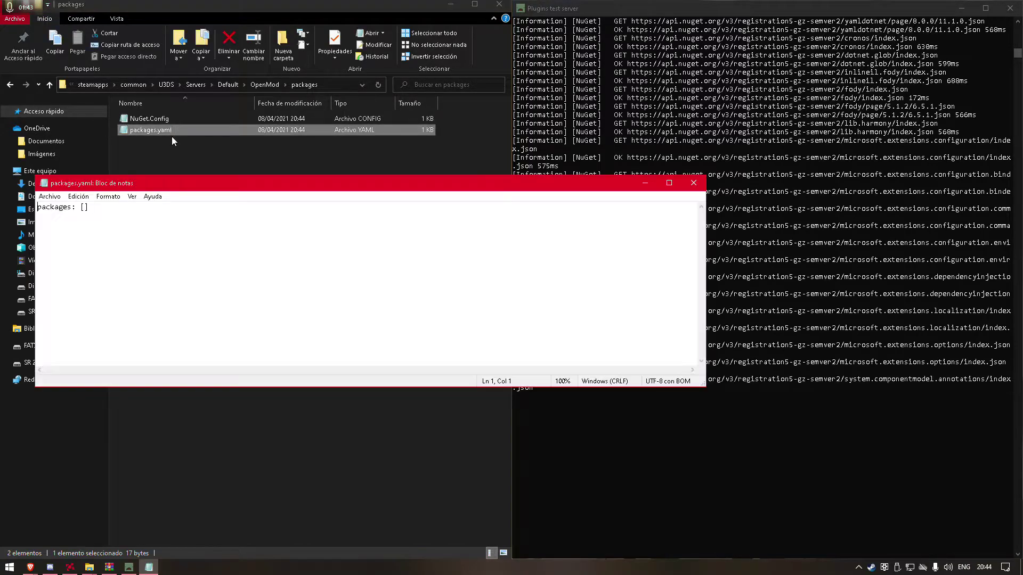
{"action": "key", "text": "alt+F4"}
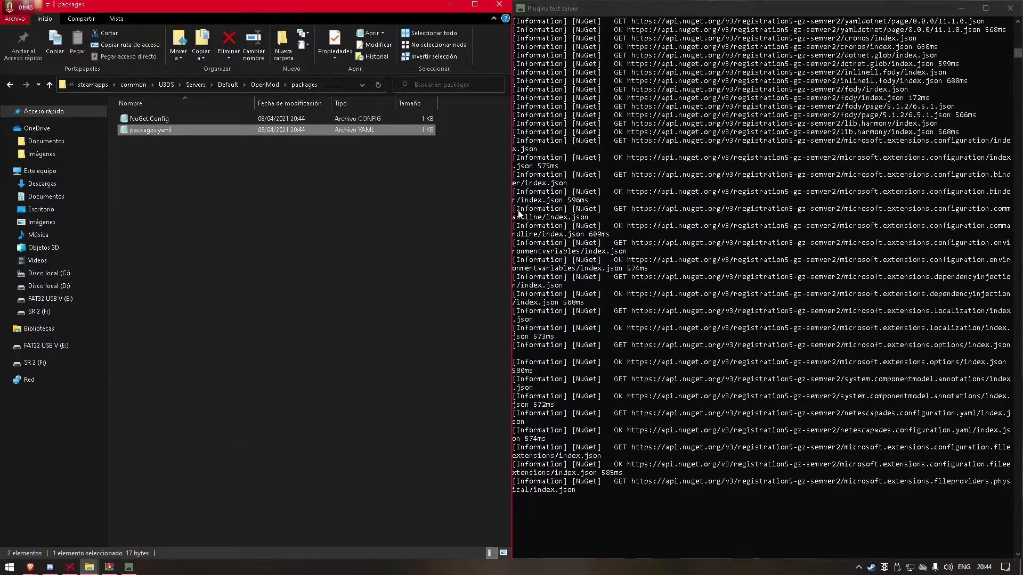
{"action": "double_click", "coordinate": [233, 120]}
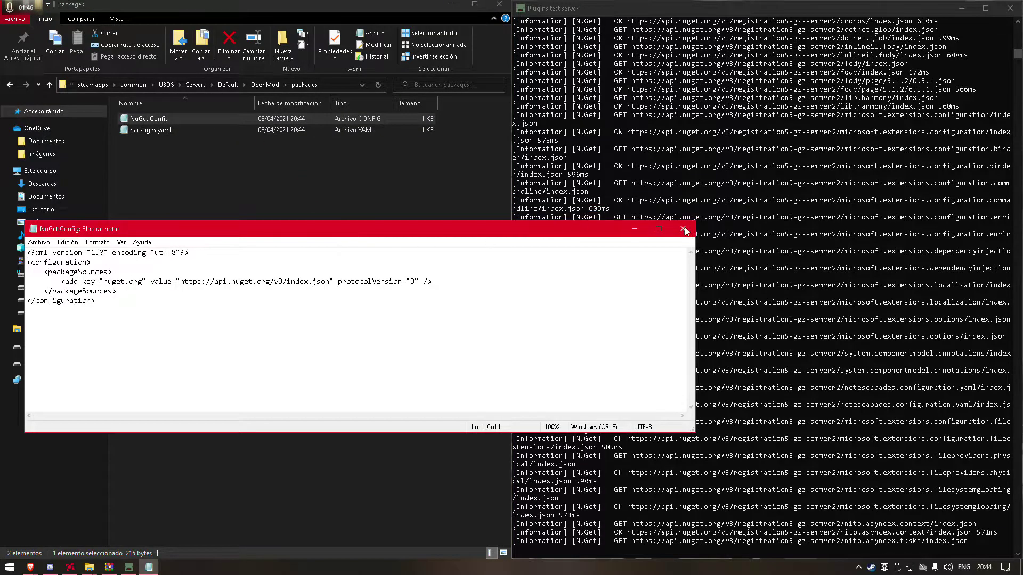
{"action": "left_click", "coordinate": [676, 233]}
{"action": "key", "text": "BackSpace"}
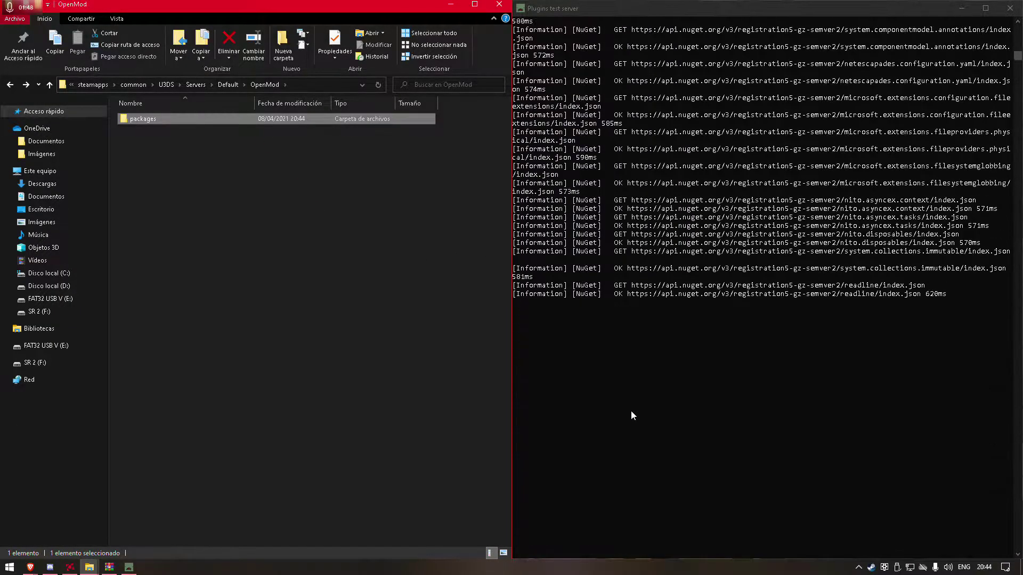
Step: Let the console fetch NuGet packages, move Explorer up to Servers\Default, and bring up Discord
{"action": "left_click", "coordinate": [635, 412]}
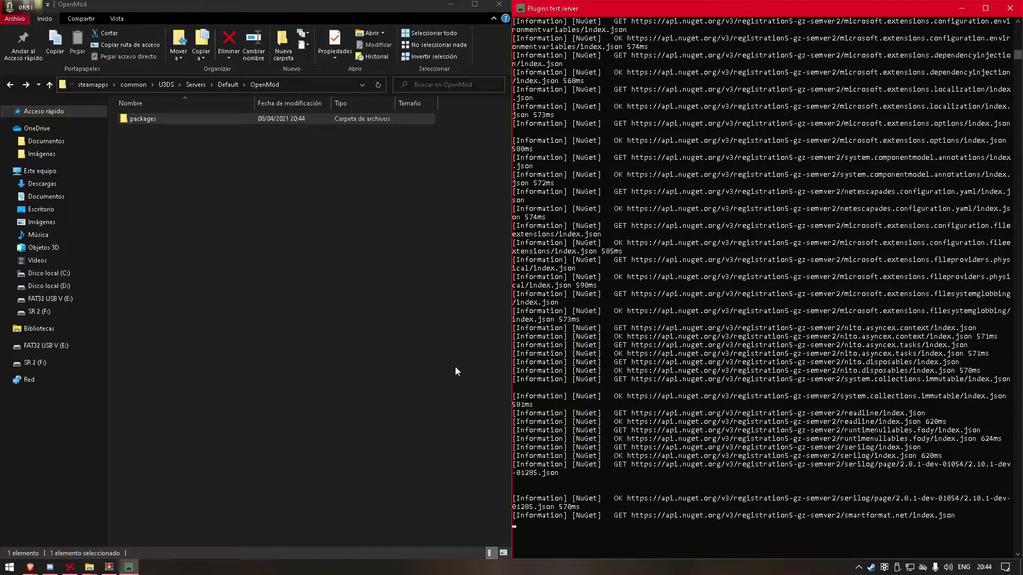
{"action": "left_click", "coordinate": [319, 291]}
{"action": "key", "text": "BackSpace"}
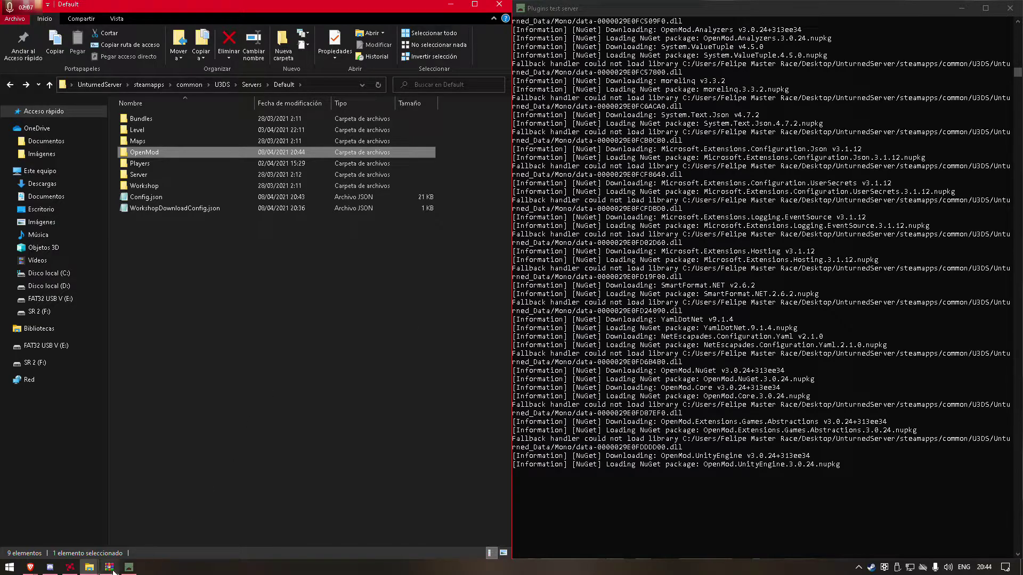
{"action": "left_click", "coordinate": [49, 567]}
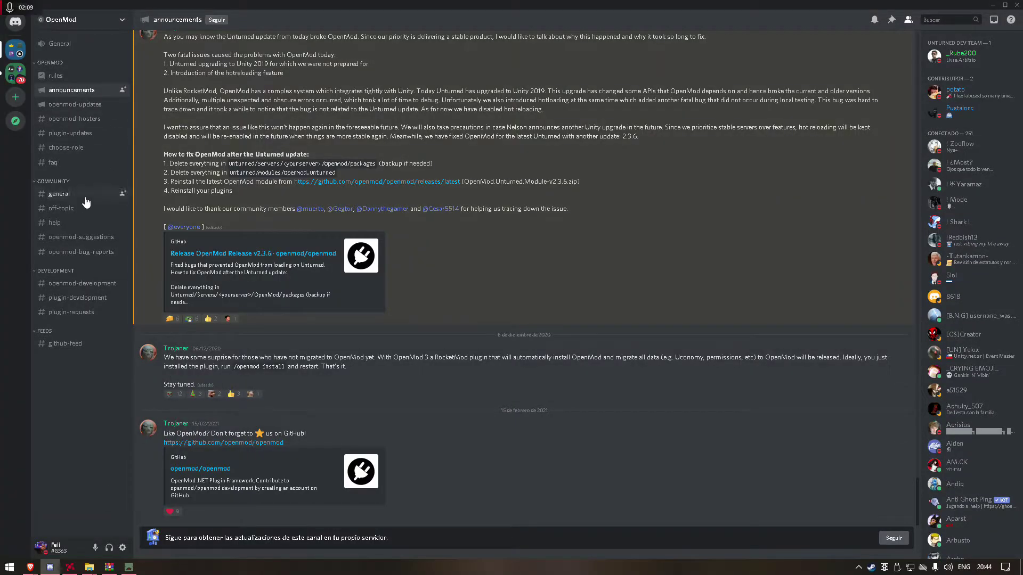
{"action": "left_click", "coordinate": [58, 193]}
{"action": "type", "text": "@File"}
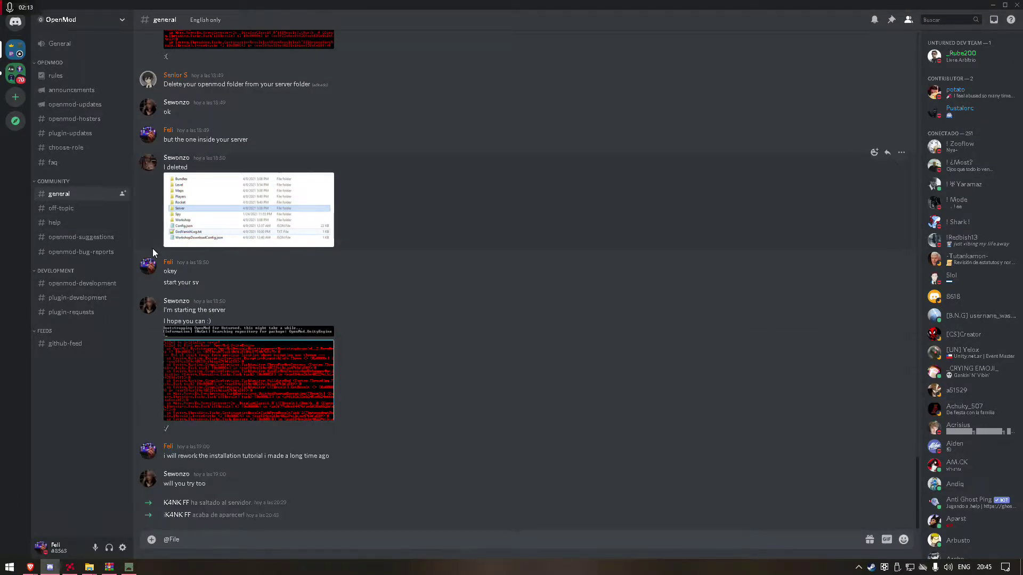
{"action": "key", "text": "BackSpace"}
{"action": "key", "text": "BackSpace"}
{"action": "key", "text": "BackSpace"}
{"action": "type", "text": "eli"}
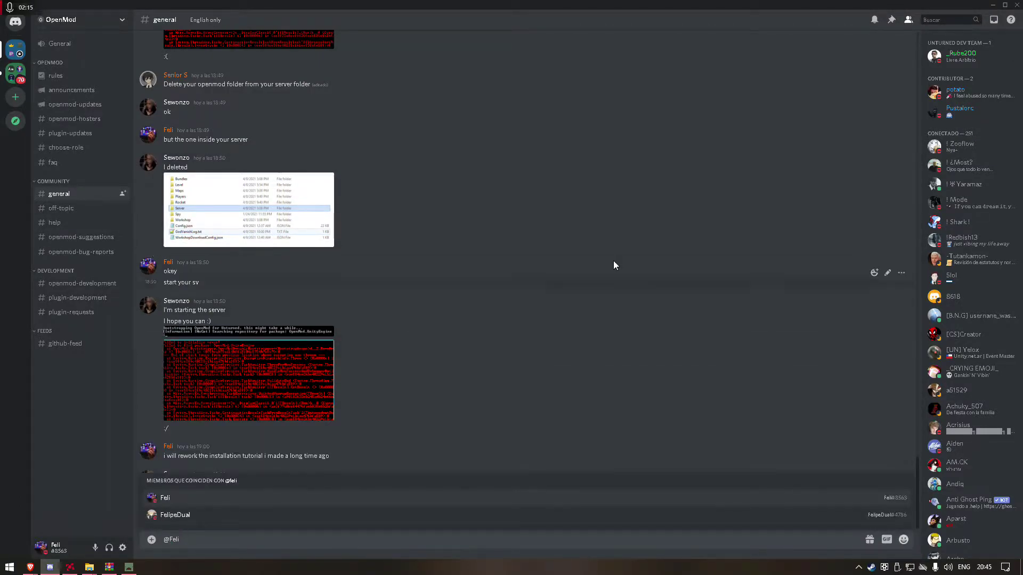
{"action": "key", "text": "Escape"}
Step: Glance at the #help channel, then hide Discord to return to the server files
{"action": "left_click", "coordinate": [992, 7]}
{"action": "key", "text": "alt+Tab"}
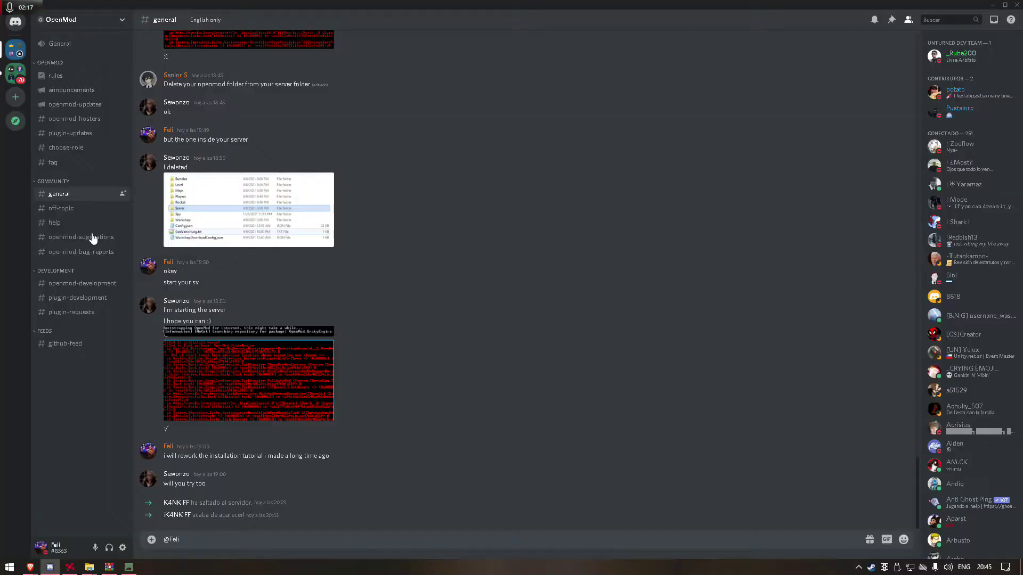
{"action": "left_click", "coordinate": [60, 226]}
{"action": "left_click", "coordinate": [991, 6]}
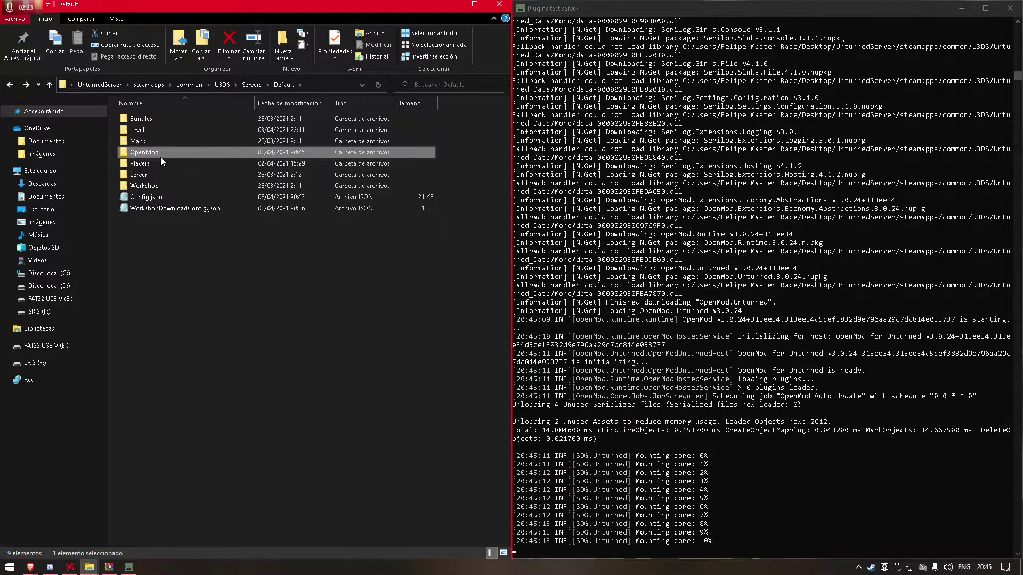
Step: Open autoexec.yaml from the Default server's OpenMod folder in Notepad
{"action": "double_click", "coordinate": [160, 153]}
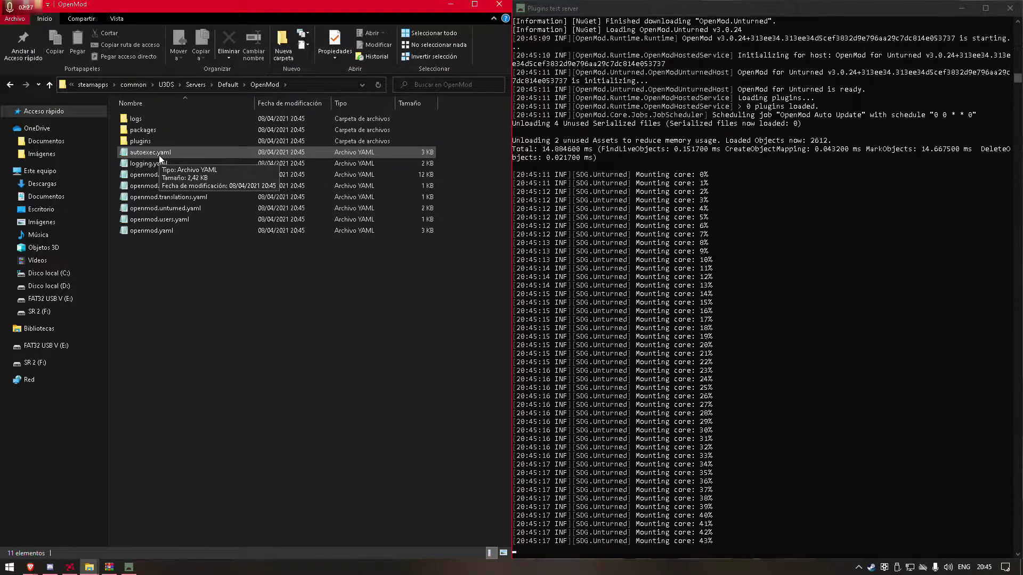
{"action": "left_click", "coordinate": [160, 156]}
{"action": "double_click", "coordinate": [159, 155]}
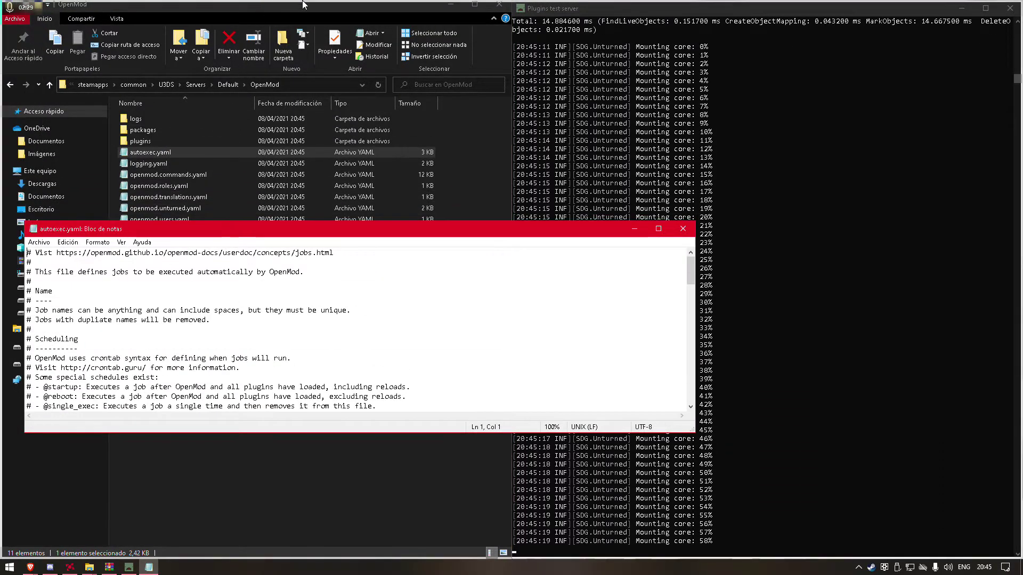
{"action": "left_click_drag", "start_coordinate": [407, 58], "coordinate": [415, 1]}
{"action": "scroll", "coordinate": [35, 280], "scroll_direction": "down", "scroll_amount": 3}
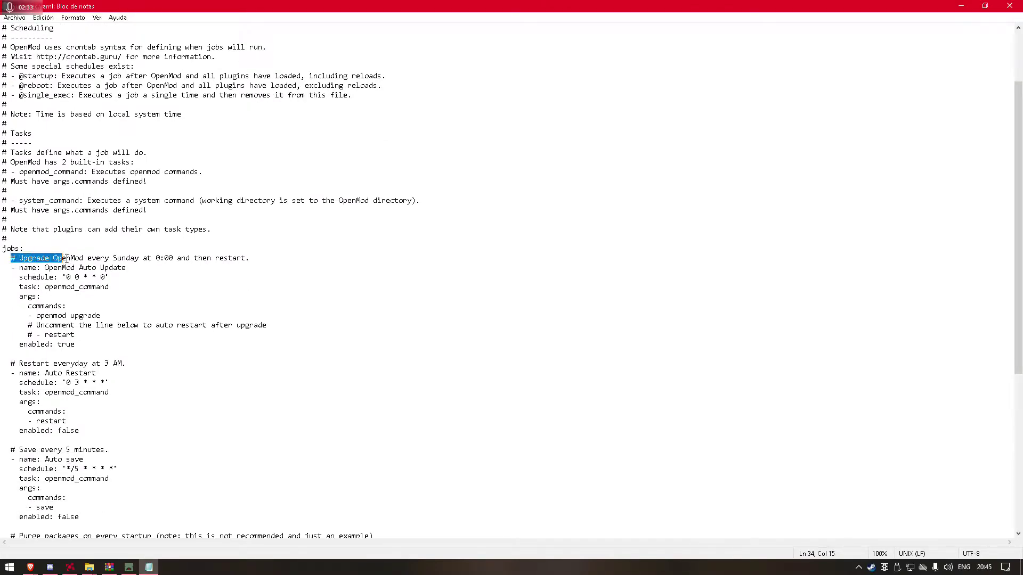
Step: Uncomment '- restart' in the Auto Update job and delete the 'Uncomment the line below' comment
{"action": "left_click_drag", "start_coordinate": [66, 259], "coordinate": [244, 265]}
{"action": "left_click_drag", "start_coordinate": [62, 258], "coordinate": [95, 258]}
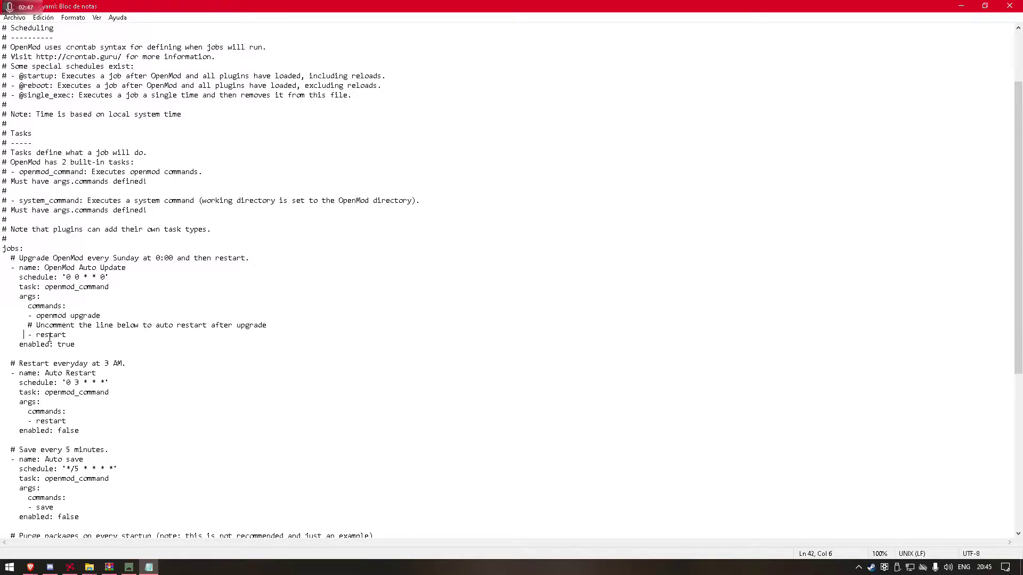
{"action": "left_click_drag", "start_coordinate": [20, 334], "coordinate": [23, 318]}
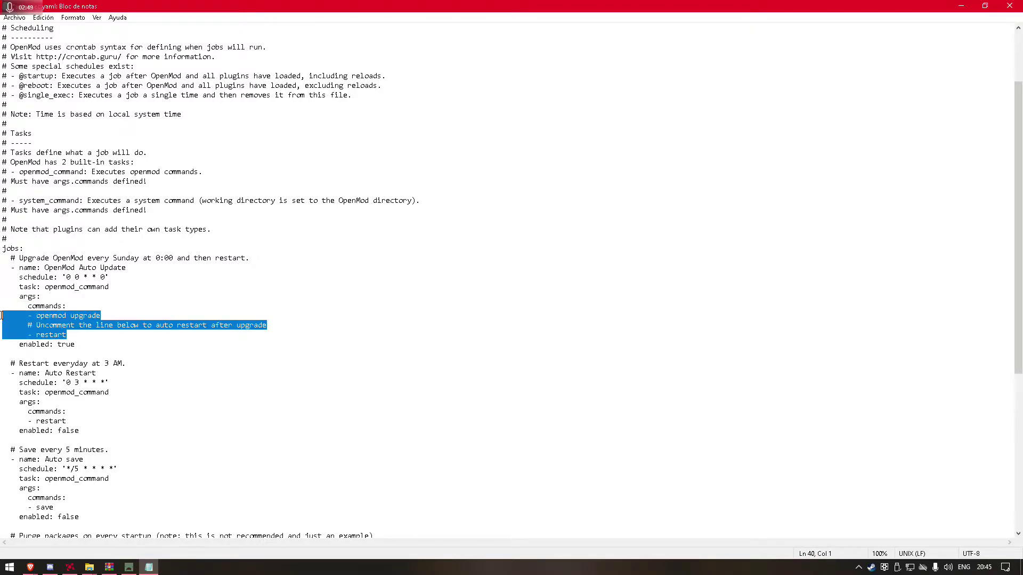
{"action": "left_click_drag", "start_coordinate": [269, 325], "coordinate": [2, 325]}
{"action": "key", "text": "BackSpace"}
{"action": "key", "text": "BackSpace"}
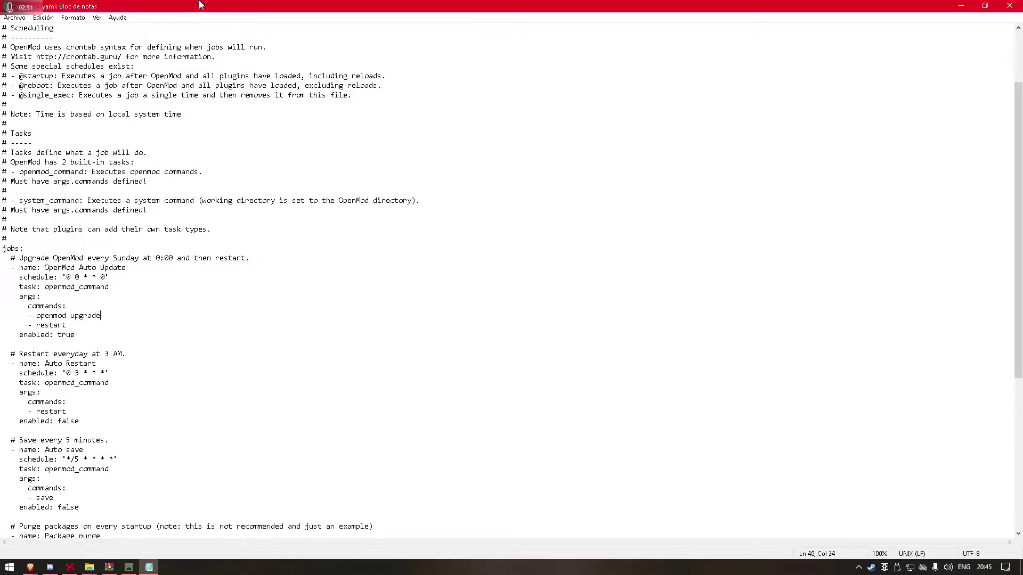
{"action": "left_click_drag", "start_coordinate": [233, 186], "coordinate": [211, 200]}
{"action": "left_click", "coordinate": [670, 202]}
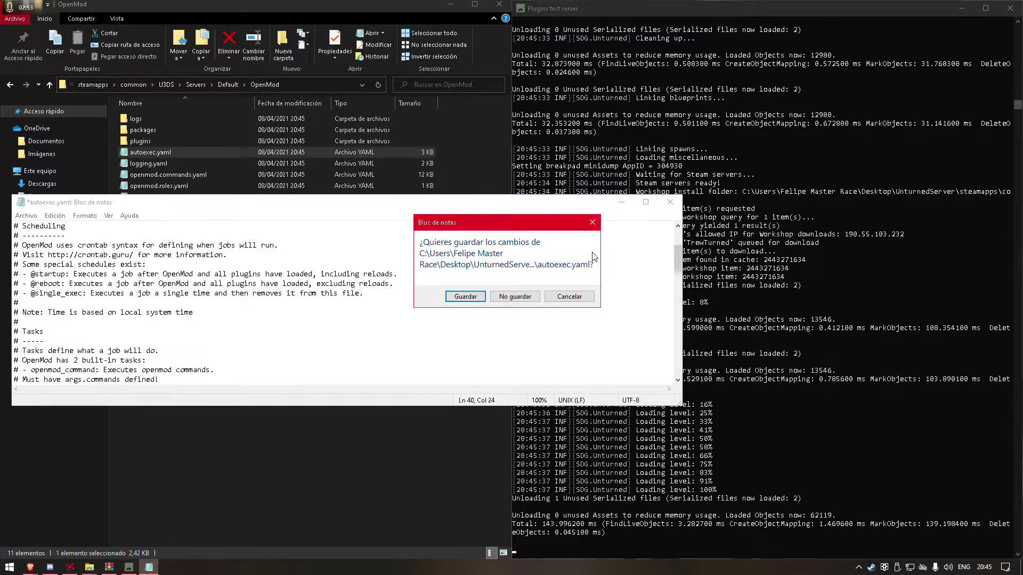
Step: Save autoexec.yaml, check the empty plugins folder, and type 'openmind install' in the console
{"action": "left_click", "coordinate": [465, 297]}
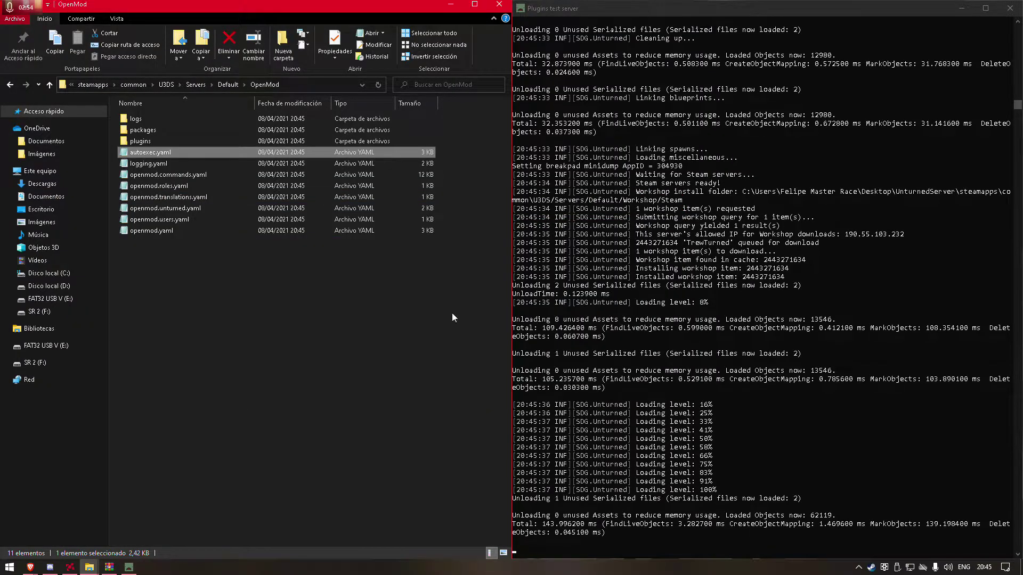
{"action": "left_click", "coordinate": [694, 452]}
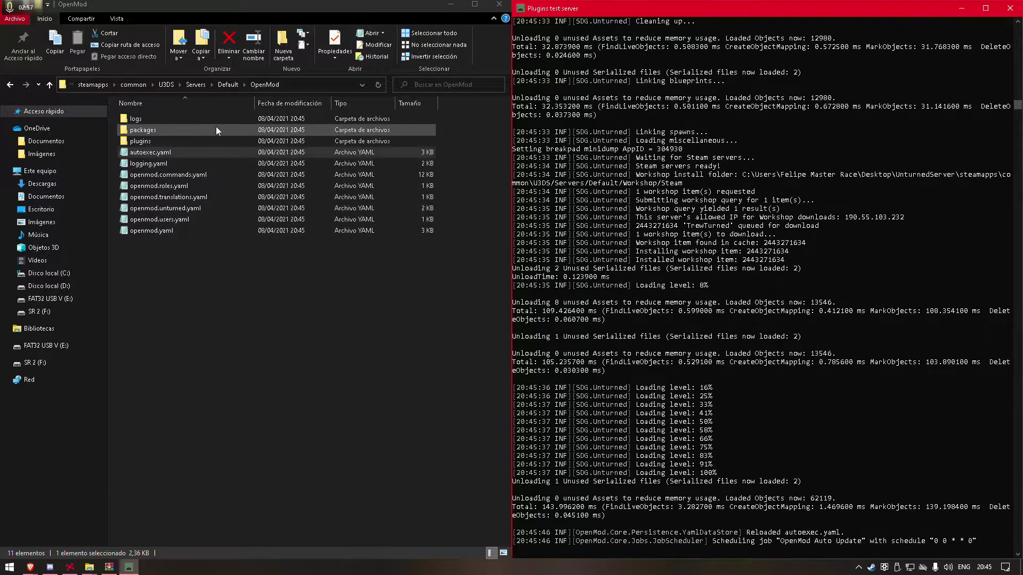
{"action": "double_click", "coordinate": [210, 138]}
{"action": "left_click_drag", "start_coordinate": [256, 225], "coordinate": [216, 312]}
{"action": "left_click", "coordinate": [618, 366]}
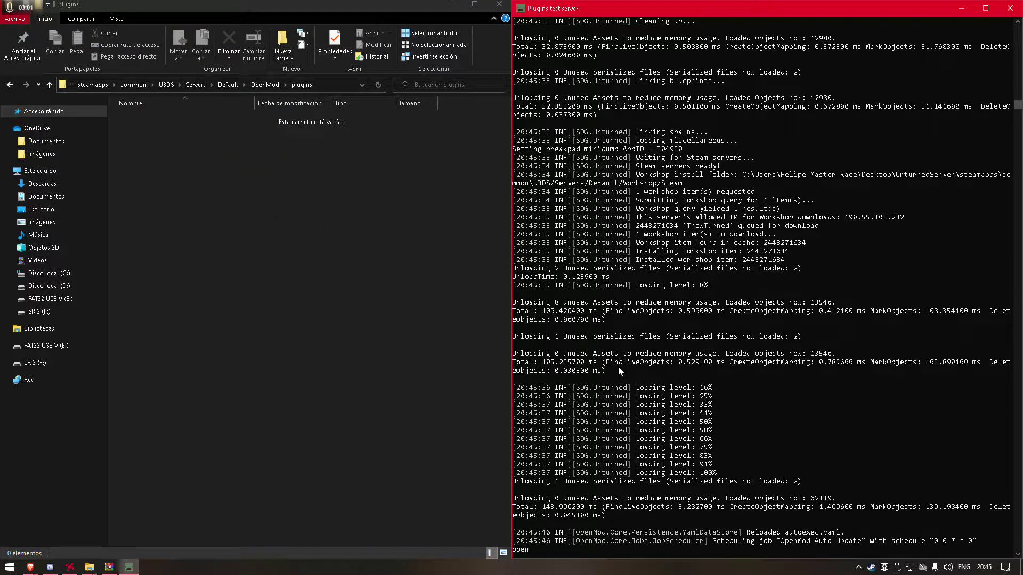
{"action": "type", "text": "openmind install"}
Step: Switch to the Brave browser and open the openmod/openmod GitHub repository page
{"action": "key", "text": "alt+Tab"}
{"action": "key", "text": "alt+Tab"}
{"action": "key", "text": "alt+Tab"}
{"action": "key", "text": "Escape"}
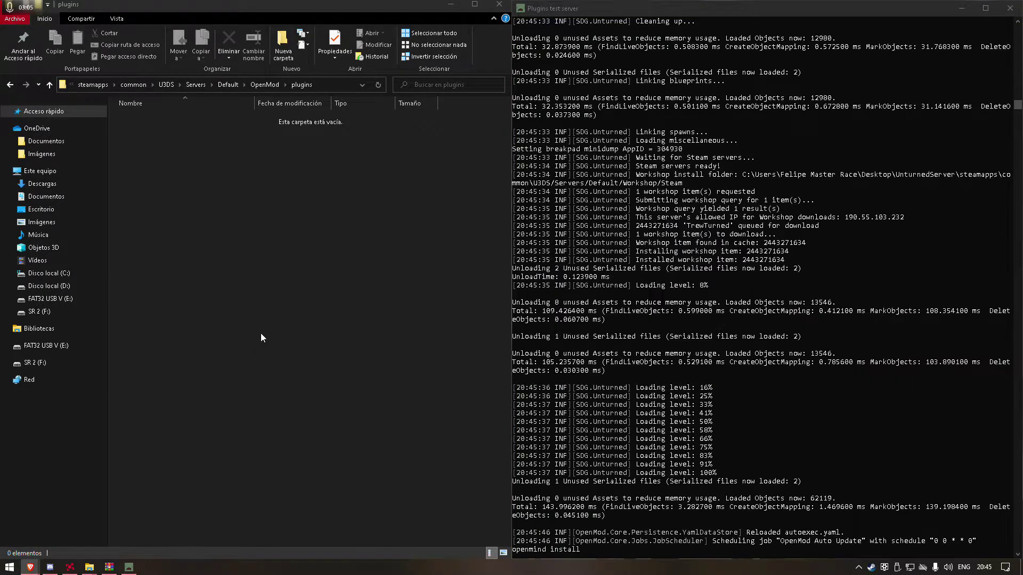
{"action": "key", "text": "alt+Tab"}
{"action": "left_click", "coordinate": [301, 335]}
{"action": "left_click", "coordinate": [114, 88]}
Step: Open the OpenMod plugins list in a new tab and select the Kr4ken.NewEssentials plugin name
{"action": "scroll", "coordinate": [450, 331], "scroll_direction": "down", "scroll_amount": 10}
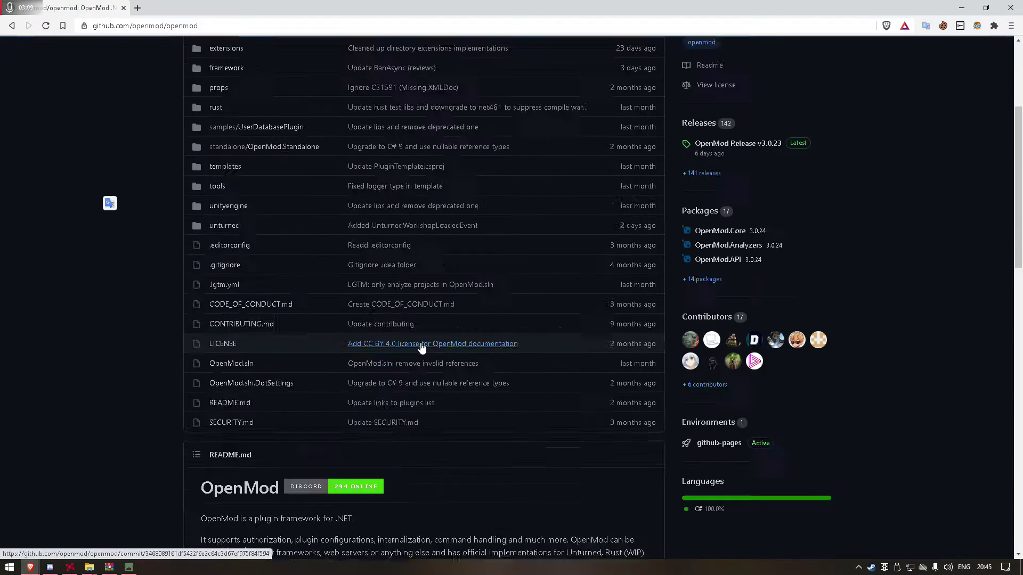
{"action": "right_click", "coordinate": [362, 256]}
{"action": "left_click", "coordinate": [389, 259]}
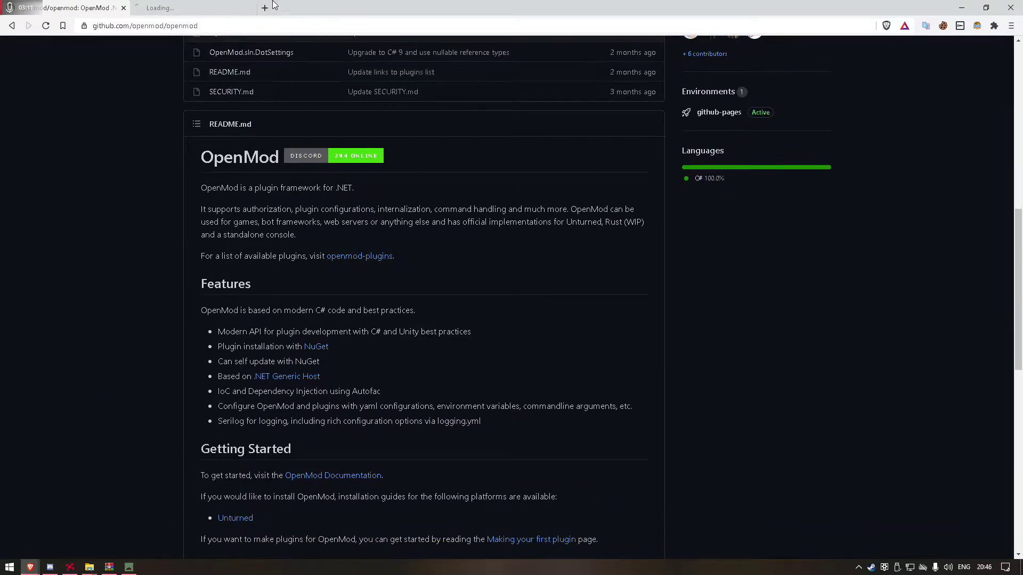
{"action": "left_click", "coordinate": [208, 7]}
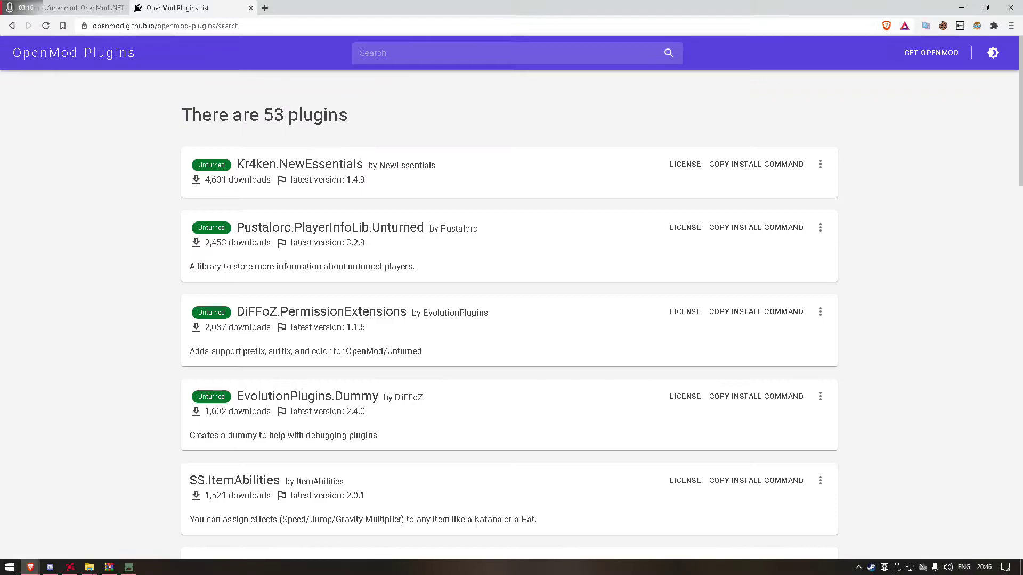
{"action": "left_click_drag", "start_coordinate": [359, 166], "coordinate": [284, 160]}
{"action": "key", "text": "super+Down"}
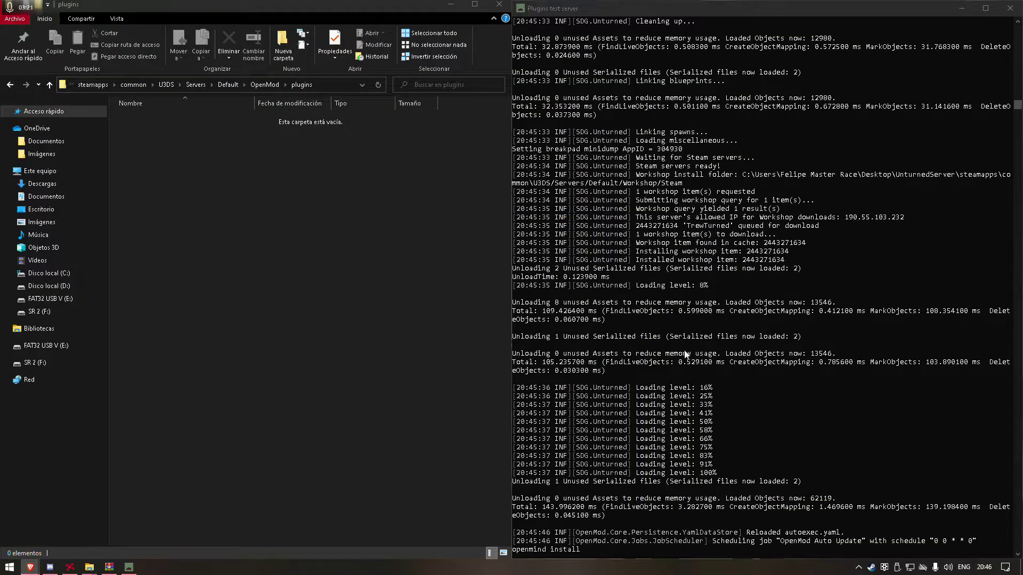
Step: Run 'openmod install Kr4ken.NewEssentials' in the server console, correcting the mistyped command first
{"action": "left_click", "coordinate": [622, 537]}
{"action": "type", "text": "Kr4ken.NewEssentials"}
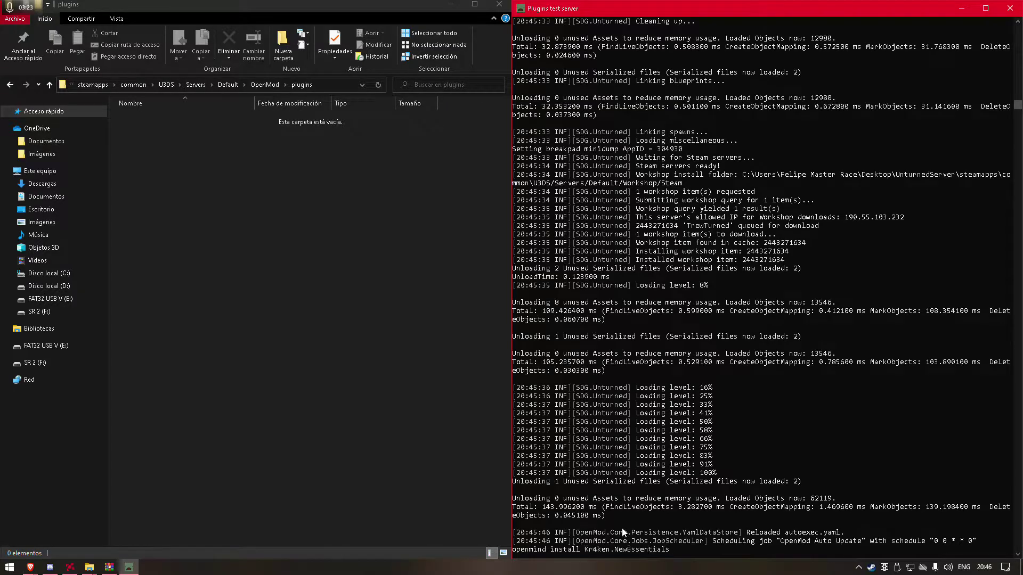
{"action": "key", "text": "Return"}
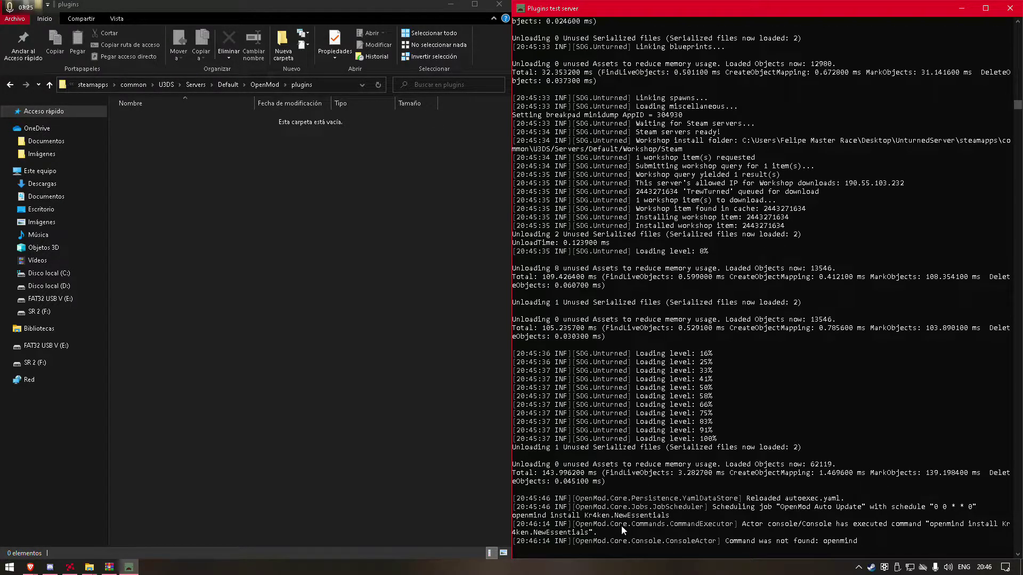
{"action": "type", "text": "openmod install"}
{"action": "type", "text": "Kr4ken.NewEssentials"}
{"action": "key", "text": "Return"}
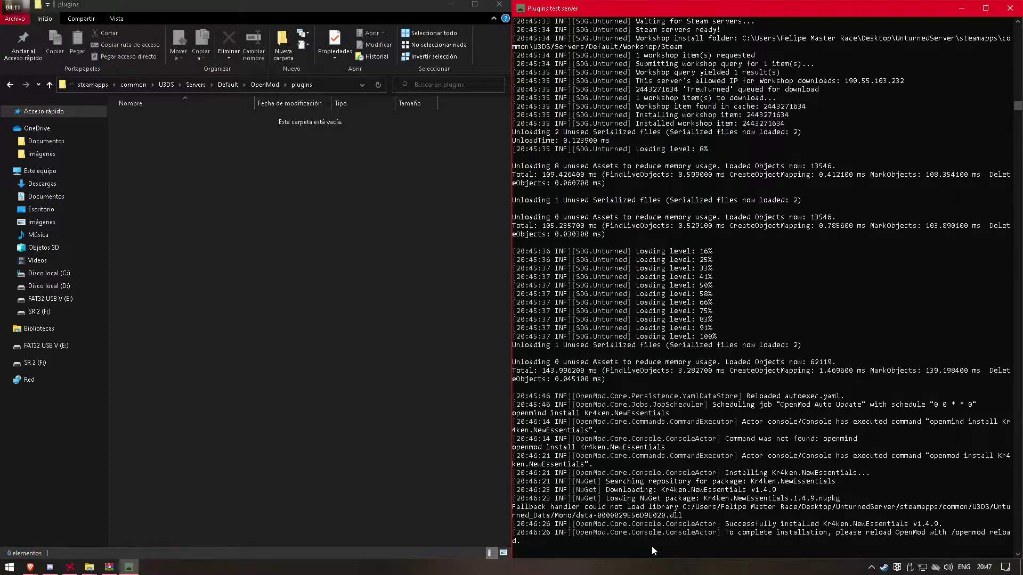
{"action": "key", "text": "Return"}
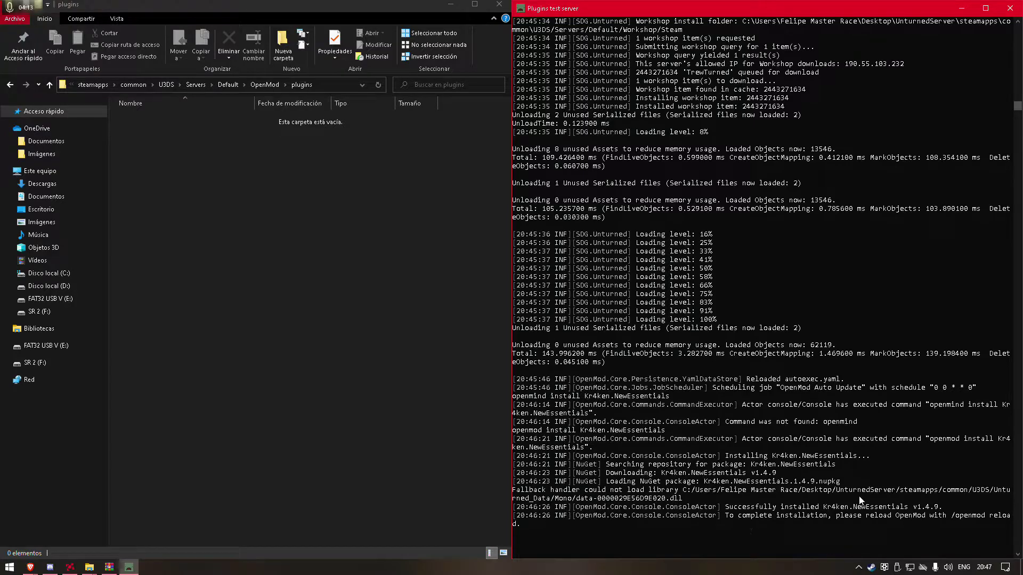
Step: Run 'openmod reload' in the console, fixing the 'openmind' typo
{"action": "type", "text": "openmi"}
{"action": "type", "text": "nd reload"}
{"action": "key", "text": "Return"}
{"action": "key", "text": "Up"}
{"action": "key", "text": "BackSpace"}
{"action": "key", "text": "BackSpace"}
{"action": "key", "text": "BackSpace"}
{"action": "key", "text": "BackSpace"}
{"action": "key", "text": "BackSpace"}
{"action": "key", "text": "BackSpace"}
{"action": "key", "text": "BackSpace"}
{"action": "key", "text": "BackSpace"}
{"action": "key", "text": "BackSpace"}
{"action": "key", "text": "BackSpace"}
{"action": "key", "text": "BackSpace"}
{"action": "type", "text": "mod re"}
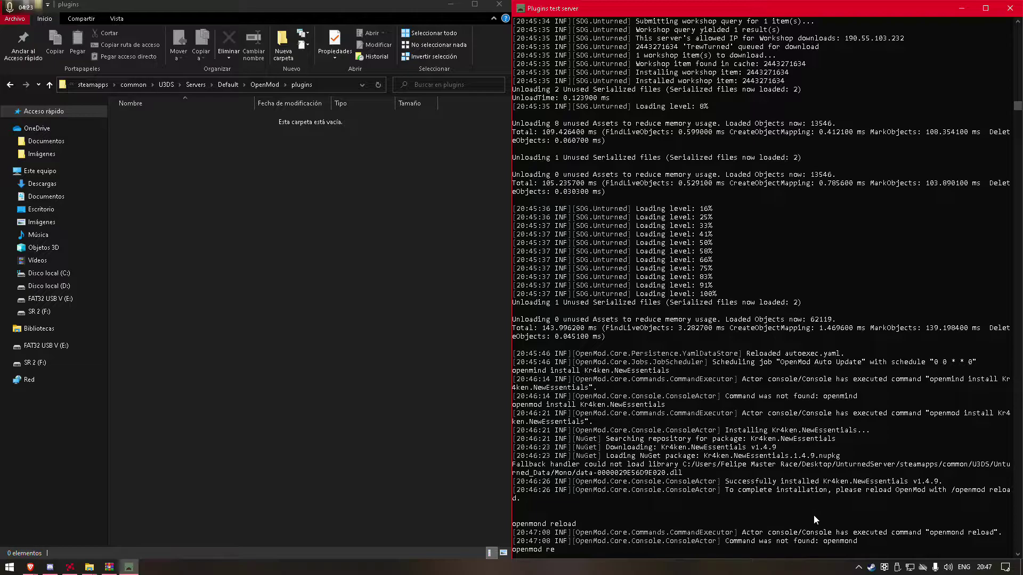
{"action": "type", "text": "load"}
{"action": "key", "text": "Return"}
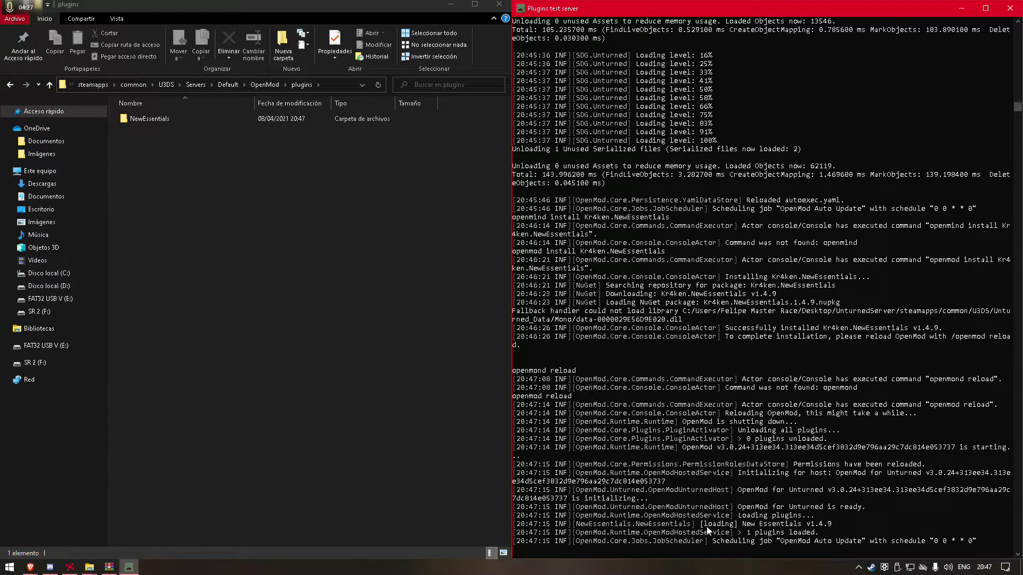
Step: Copy text from the NewEssentials loading line and start typing 'openmod uninstall'
{"action": "left_click_drag", "start_coordinate": [654, 524], "coordinate": [836, 526]}
{"action": "right_click", "coordinate": [790, 541]}
{"action": "scroll", "coordinate": [790, 541], "scroll_direction": "down", "scroll_amount": 2}
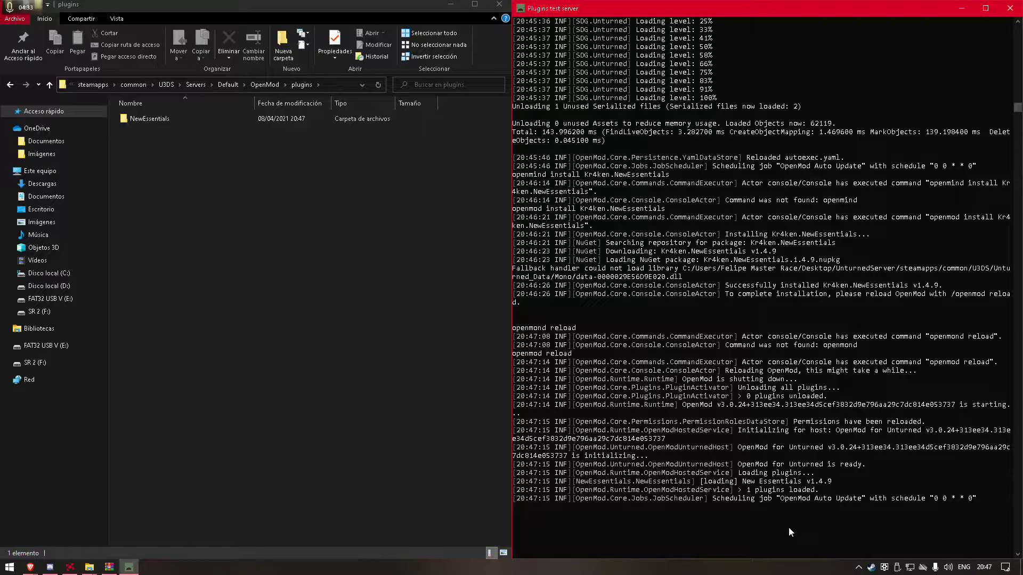
{"action": "type", "text": "openmod uninstall"}
{"action": "key", "text": "BackSpace"}
{"action": "key", "text": "BackSpace"}
{"action": "type", "text": "ll"}
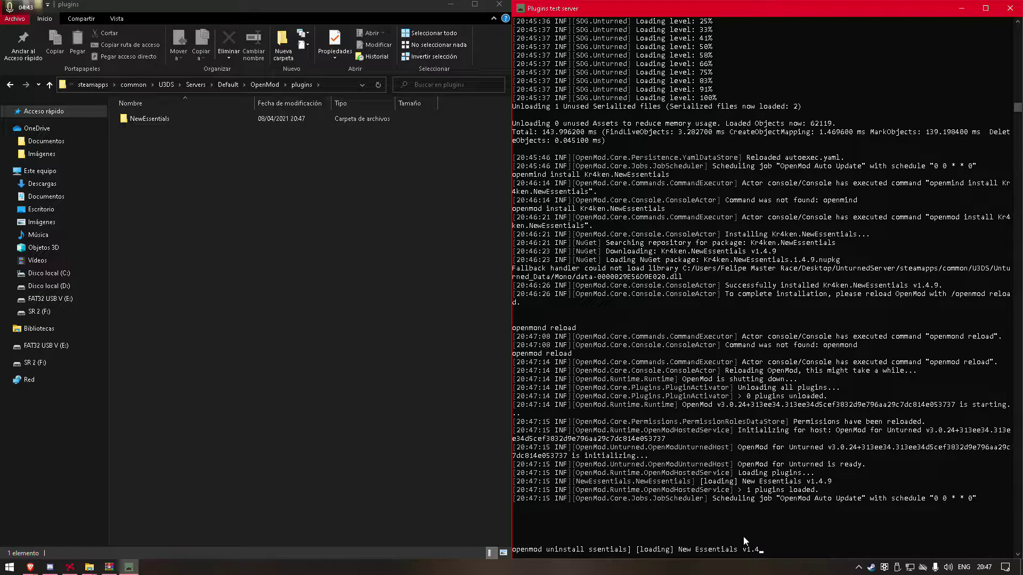
Step: Run the uninstall command with a plugin name copied from the browser
{"action": "key", "text": "BackSpace"}
{"action": "key", "text": "BackSpace"}
{"action": "key", "text": "BackSpace"}
{"action": "key", "text": "BackSpace"}
{"action": "key", "text": "BackSpace"}
{"action": "key", "text": "BackSpace"}
{"action": "key", "text": "BackSpace"}
{"action": "key", "text": "BackSpace"}
{"action": "key", "text": "BackSpace"}
{"action": "key", "text": "BackSpace"}
{"action": "key", "text": "BackSpace"}
{"action": "key", "text": "BackSpace"}
{"action": "key", "text": "BackSpace"}
{"action": "key", "text": "BackSpace"}
{"action": "key", "text": "BackSpace"}
{"action": "key", "text": "BackSpace"}
{"action": "key", "text": "BackSpace"}
{"action": "key", "text": "BackSpace"}
{"action": "key", "text": "BackSpace"}
{"action": "key", "text": "BackSpace"}
{"action": "left_click_drag", "start_coordinate": [740, 482], "coordinate": [794, 482]}
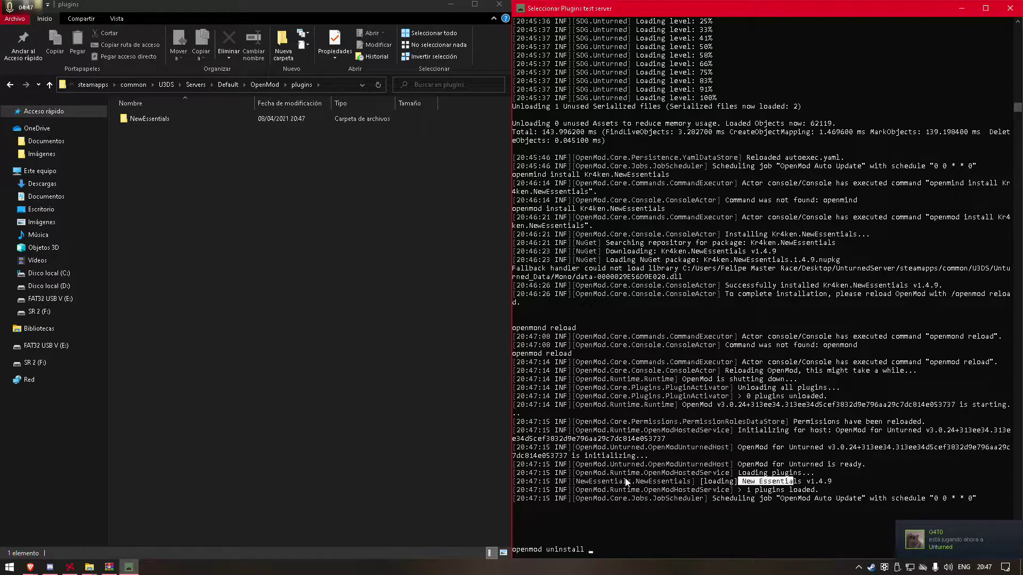
{"action": "left_click_drag", "start_coordinate": [577, 482], "coordinate": [597, 482]}
{"action": "key", "text": "alt+Tab"}
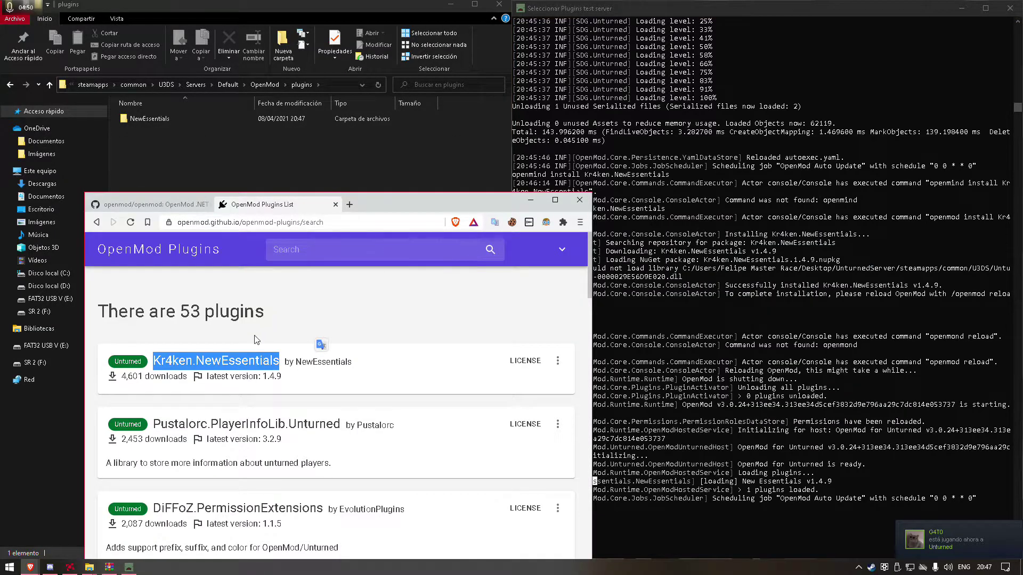
{"action": "right_click", "coordinate": [232, 355]}
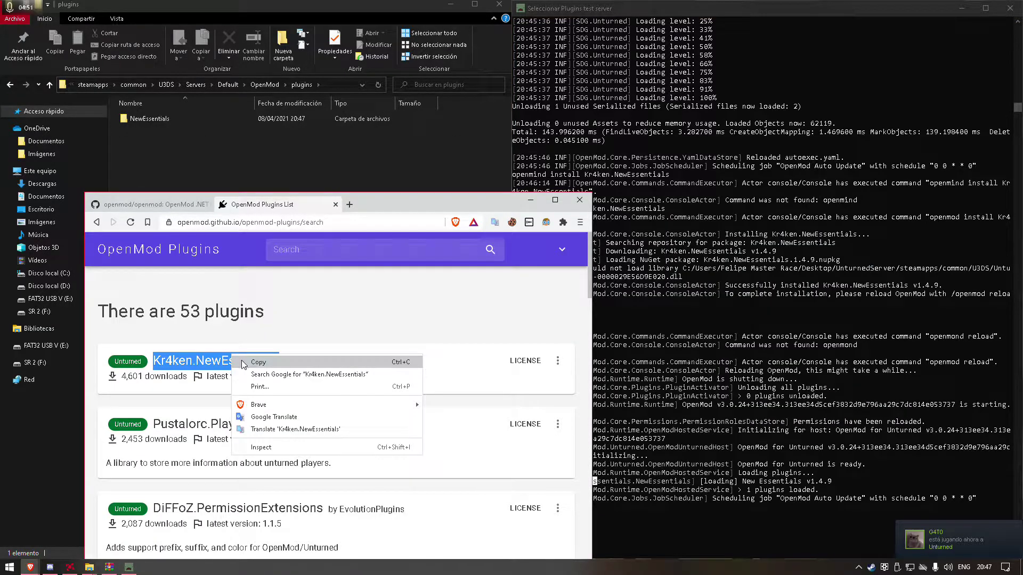
{"action": "left_click", "coordinate": [282, 367]}
{"action": "left_click", "coordinate": [775, 423]}
{"action": "right_click", "coordinate": [748, 469]}
{"action": "right_click", "coordinate": [745, 474]}
{"action": "key", "text": "Return"}
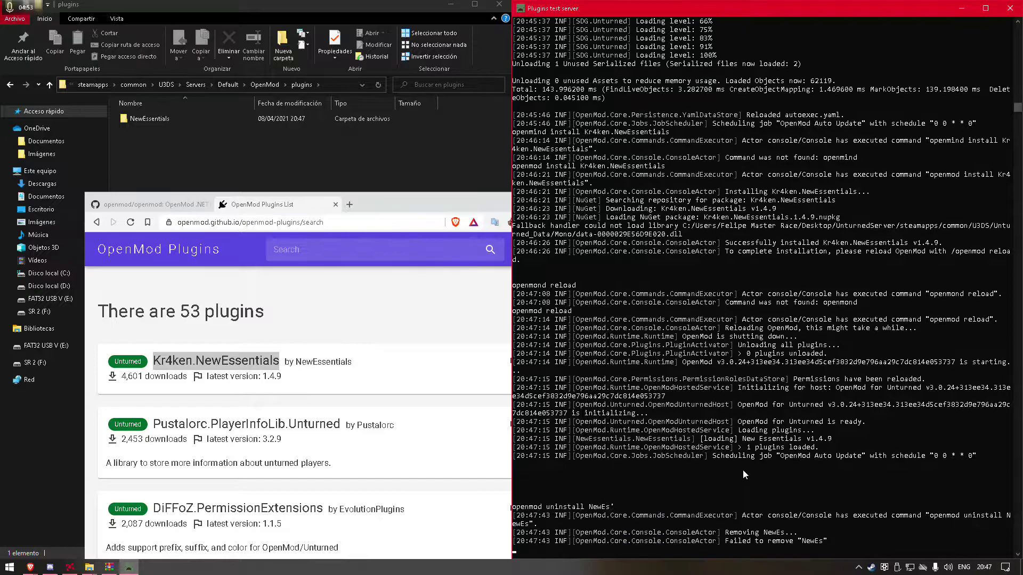
Step: Rerun the uninstall with the full Kr4ken.NewEssentials name
{"action": "right_click", "coordinate": [203, 365]}
{"action": "left_click", "coordinate": [234, 376]}
{"action": "left_click", "coordinate": [765, 439]}
{"action": "key", "text": "Up"}
{"action": "key", "text": "BackSpace"}
{"action": "key", "text": "BackSpace"}
{"action": "key", "text": "BackSpace"}
{"action": "key", "text": "BackSpace"}
{"action": "key", "text": "BackSpace"}
{"action": "right_click", "coordinate": [692, 434]}
{"action": "key", "text": "Return"}
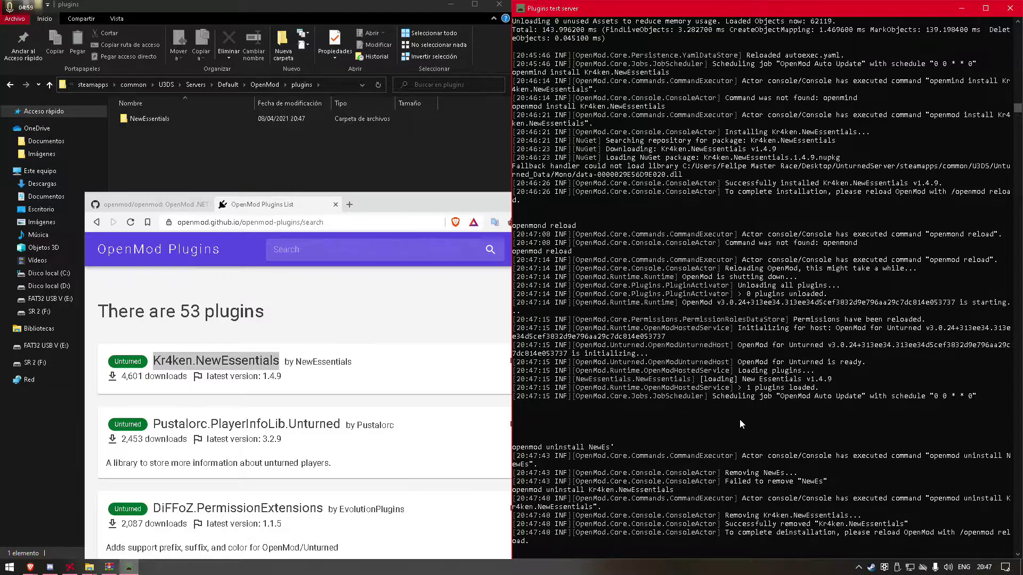
Step: Run 'openmod reload' so the console shows 0 plugins loaded
{"action": "type", "text": "openmod reload"}
{"action": "key", "text": "Return"}
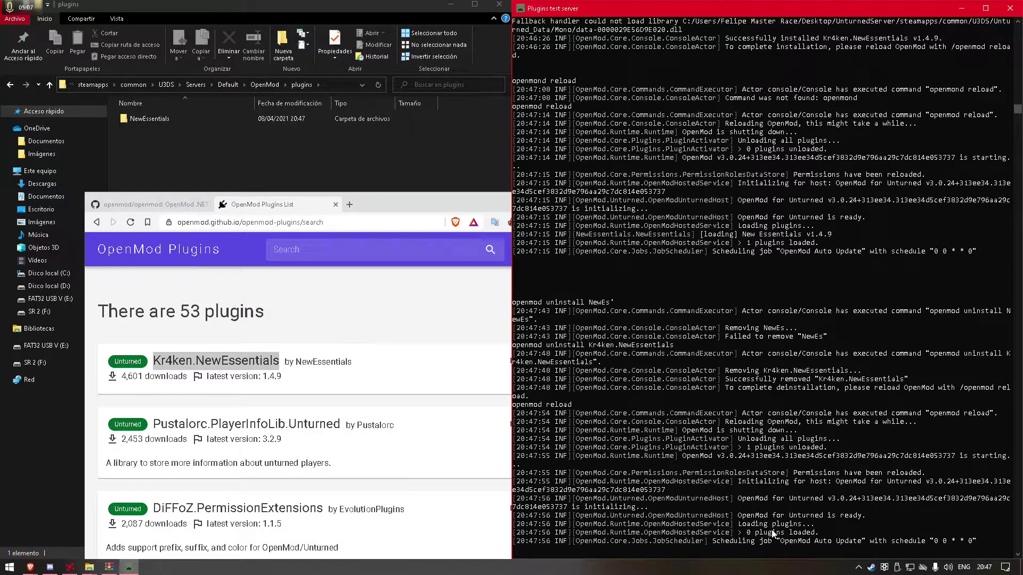
{"action": "left_click_drag", "start_coordinate": [441, 198], "coordinate": [419, 165]}
{"action": "scroll", "coordinate": [228, 269], "scroll_direction": "down", "scroll_amount": 1}
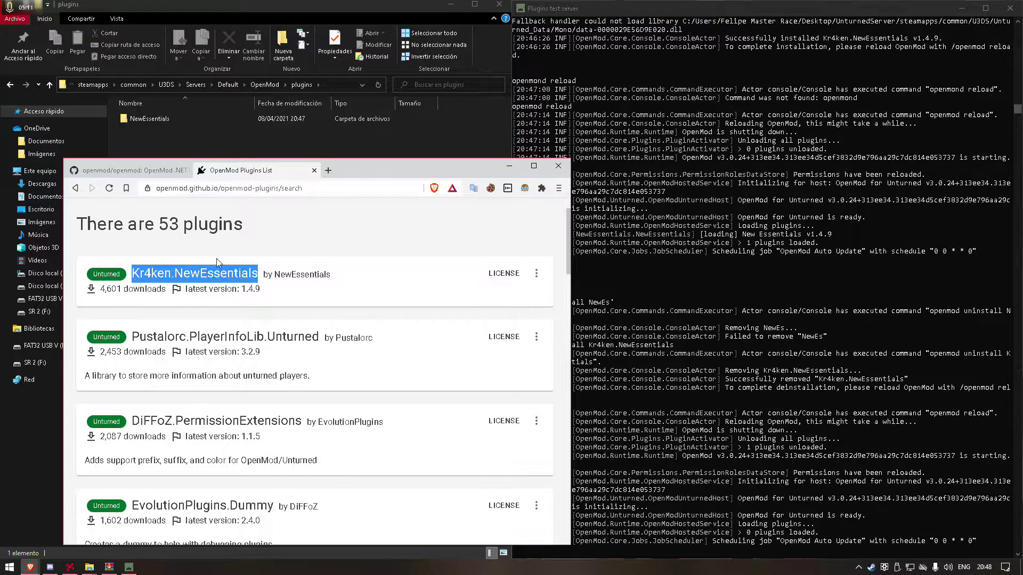
Step: Open the NewEssentials plugin folder and look over its files
{"action": "left_click", "coordinate": [510, 166]}
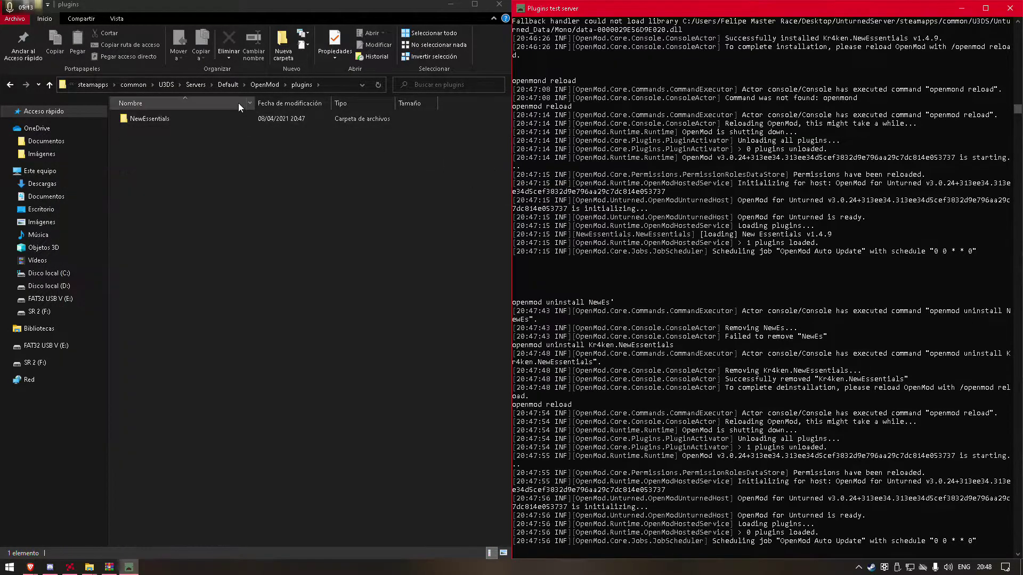
{"action": "left_click", "coordinate": [216, 123]}
{"action": "double_click", "coordinate": [242, 119]}
{"action": "left_click_drag", "start_coordinate": [295, 257], "coordinate": [184, 148]}
{"action": "left_click", "coordinate": [185, 150]}
{"action": "left_click", "coordinate": [171, 120], "text": "ctrl"}
{"action": "left_click", "coordinate": [204, 240]}
Step: View the kit messages in translations.yaml in Notepad, then close it
{"action": "double_click", "coordinate": [166, 151]}
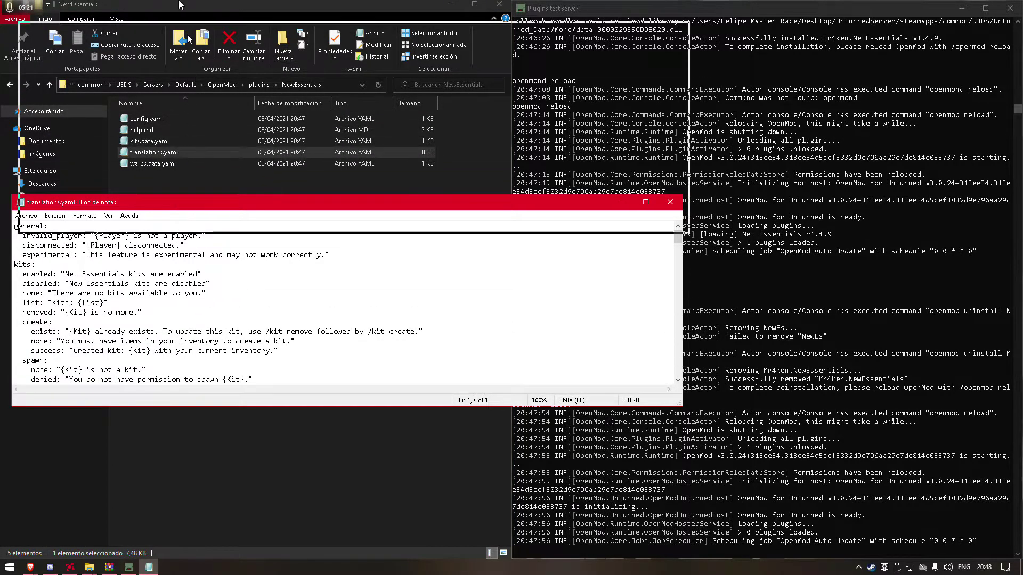
{"action": "key", "text": "super+Up"}
{"action": "left_click_drag", "start_coordinate": [284, 323], "coordinate": [74, 76]}
{"action": "double_click", "coordinate": [82, 6]}
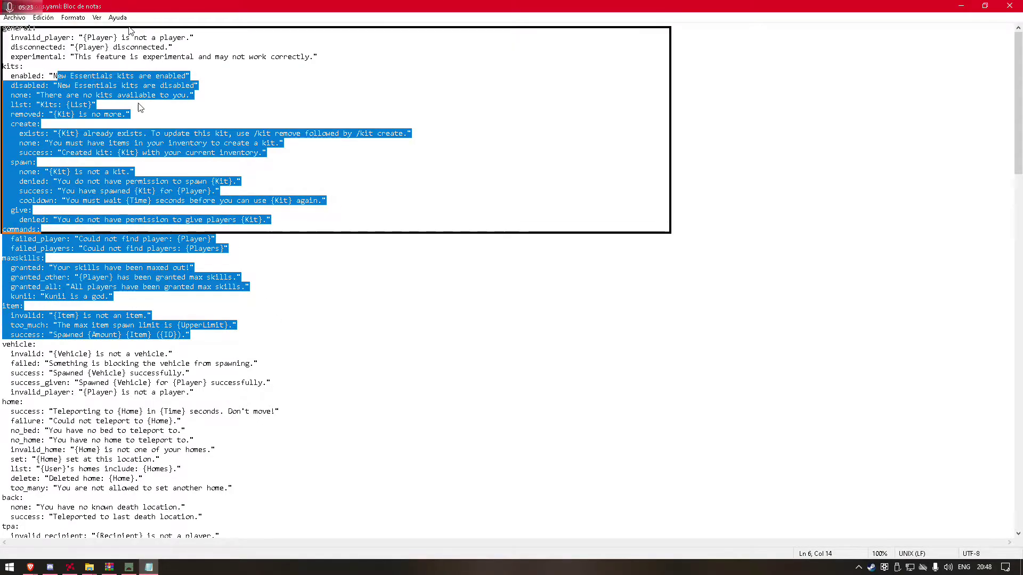
{"action": "left_click", "coordinate": [315, 203]}
{"action": "double_click", "coordinate": [190, 207]}
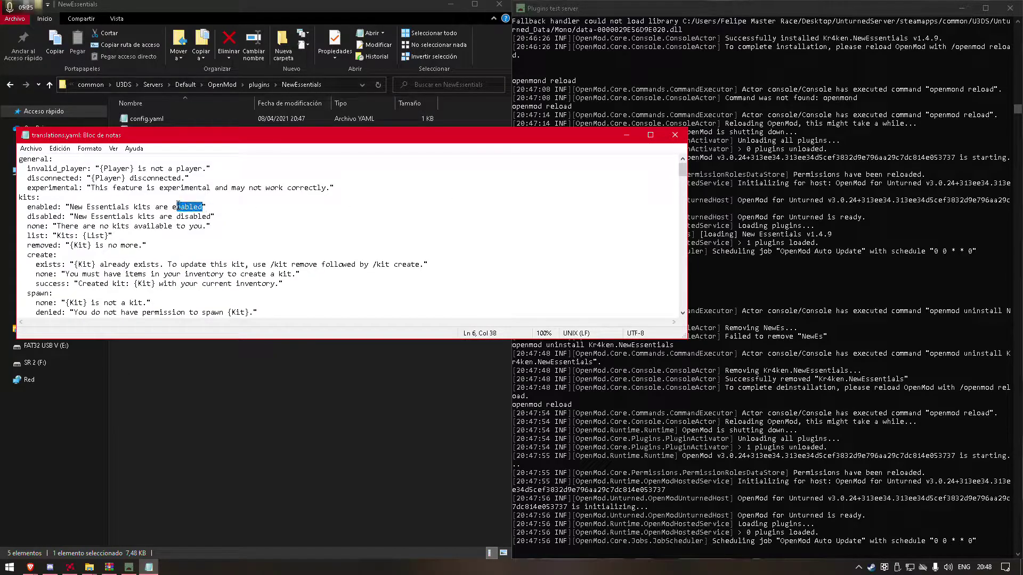
{"action": "left_click", "coordinate": [674, 135]}
Step: In config.yaml set tpa expiration to 45 and maxspawnamount to 23, and save
{"action": "double_click", "coordinate": [154, 121]}
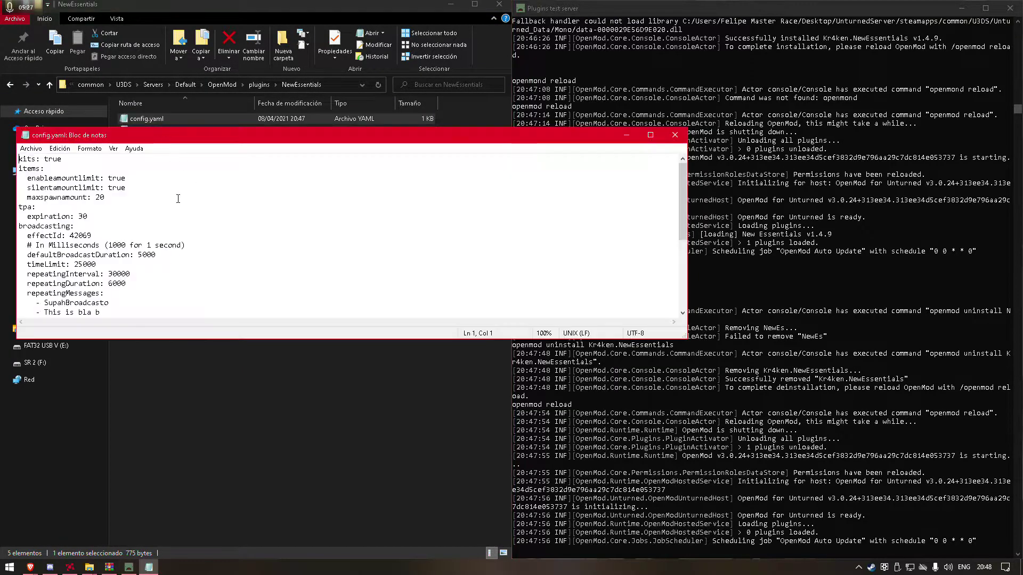
{"action": "left_click_drag", "start_coordinate": [109, 131], "coordinate": [120, 4]}
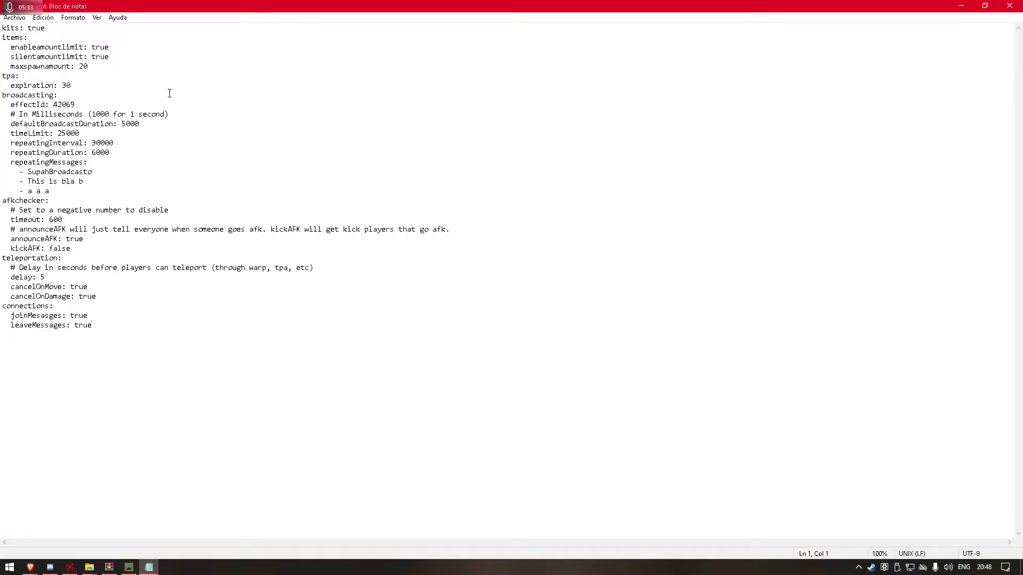
{"action": "double_click", "coordinate": [66, 85]}
{"action": "type", "text": "45"}
{"action": "double_click", "coordinate": [95, 66]}
{"action": "type", "text": "23"}
{"action": "left_click_drag", "start_coordinate": [171, 6], "coordinate": [199, 199]}
{"action": "left_click", "coordinate": [657, 201]}
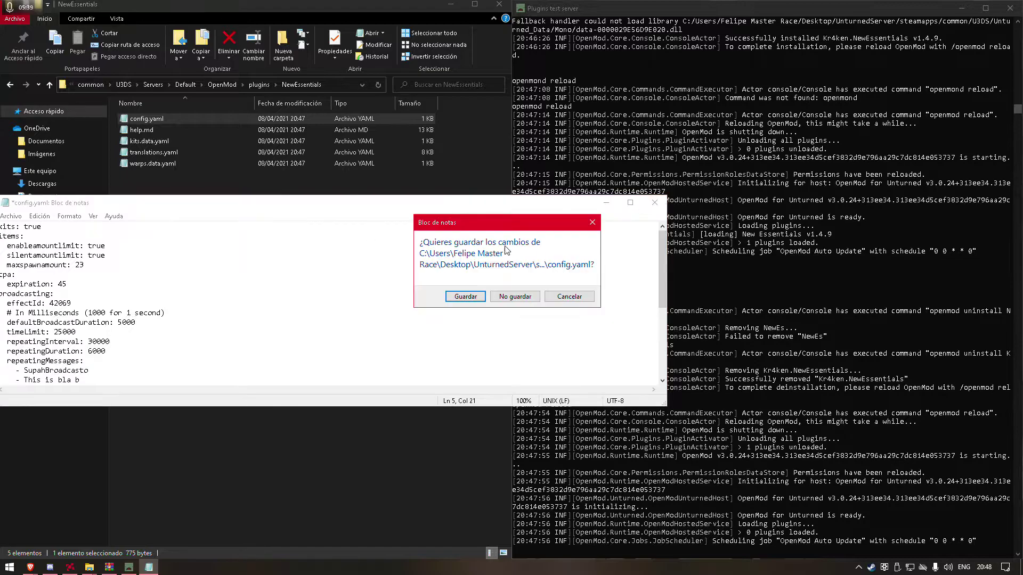
{"action": "left_click", "coordinate": [510, 302]}
{"action": "double_click", "coordinate": [179, 131]}
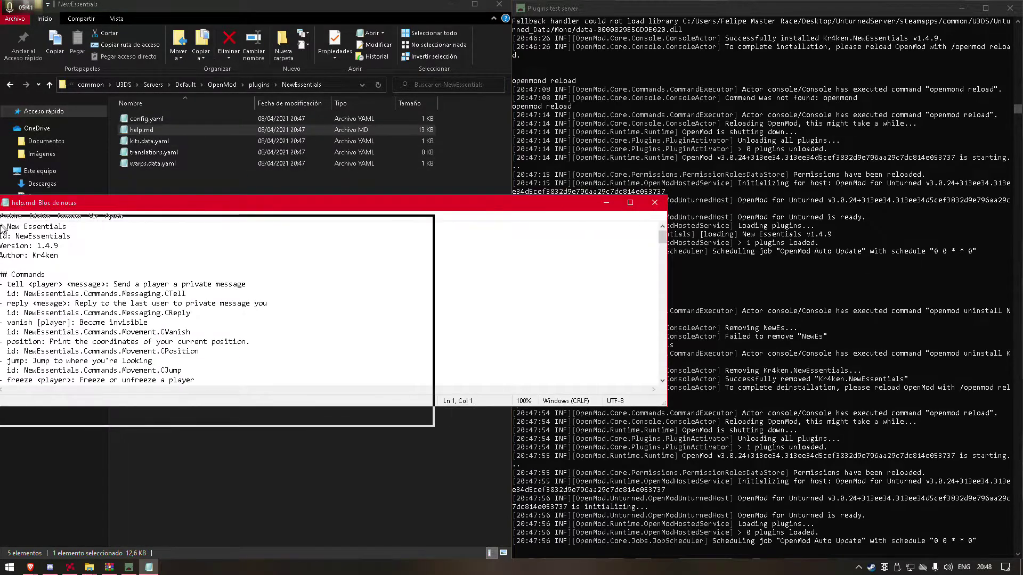
Step: Read help.md's NewEssentials id and commands, highlighting the tell and CTell entries, then close it
{"action": "key", "text": "super+Left"}
{"action": "key", "text": "super+Up"}
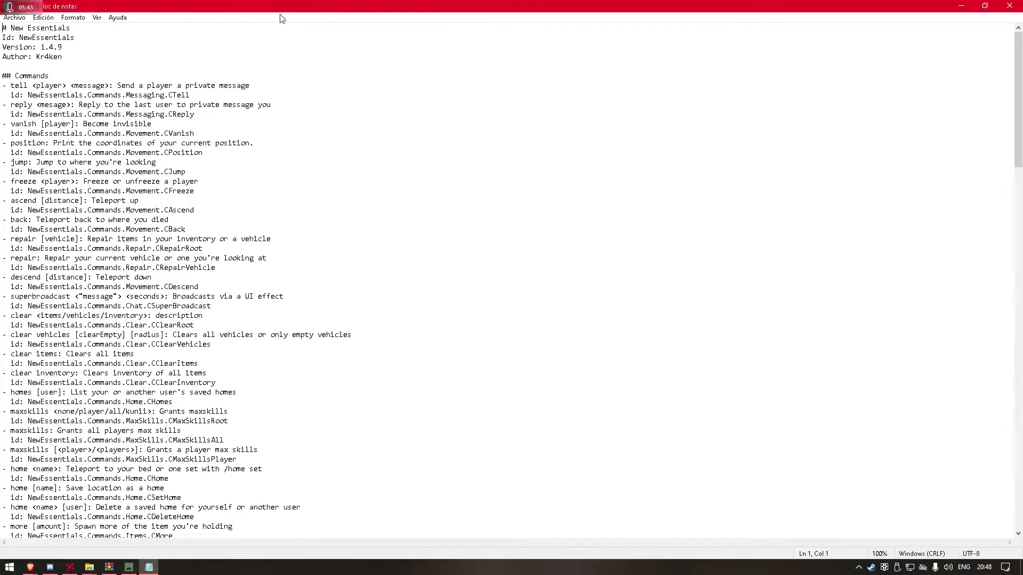
{"action": "left_click_drag", "start_coordinate": [76, 37], "coordinate": [36, 56]}
{"action": "left_click", "coordinate": [33, 77]}
{"action": "mouse_move", "coordinate": [10, 80]}
{"action": "left_mouse_down"}
{"action": "mouse_move", "coordinate": [108, 86]}
{"action": "mouse_move", "coordinate": [10, 86]}
{"action": "left_mouse_up"}
{"action": "left_click", "coordinate": [110, 86]}
{"action": "left_click_drag", "start_coordinate": [117, 86], "coordinate": [271, 88]}
{"action": "left_click_drag", "start_coordinate": [191, 95], "coordinate": [28, 96]}
{"action": "left_click_drag", "start_coordinate": [272, 7], "coordinate": [138, 187]}
{"action": "left_click", "coordinate": [449, 187]}
Step: Go up to the OpenMod folder and open openmod.roles.yaml in Notepad
{"action": "key", "text": "alt+Up"}
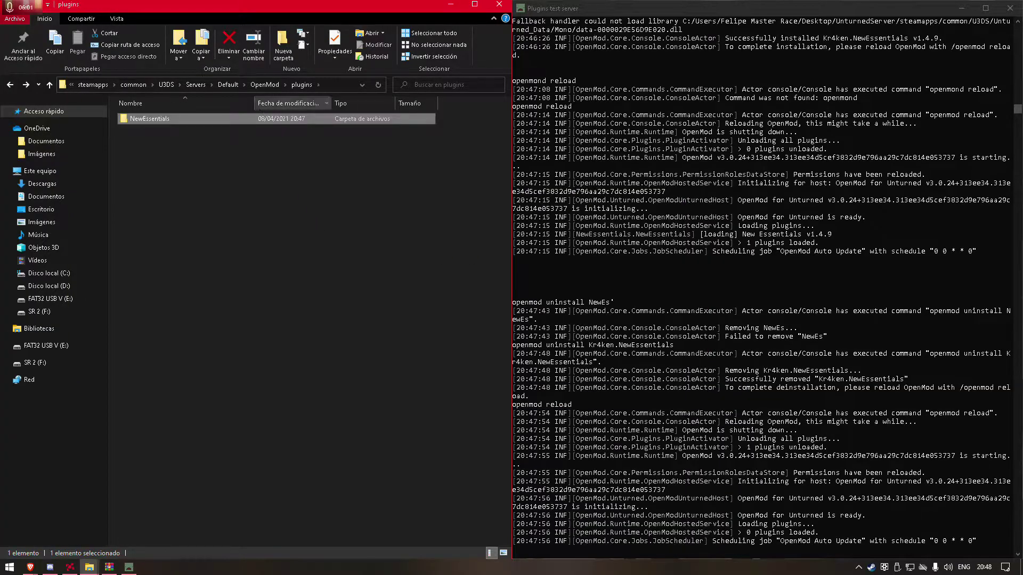
{"action": "key", "text": "alt+Up"}
{"action": "double_click", "coordinate": [171, 185]}
{"action": "left_click_drag", "start_coordinate": [187, 201], "coordinate": [187, 2]}
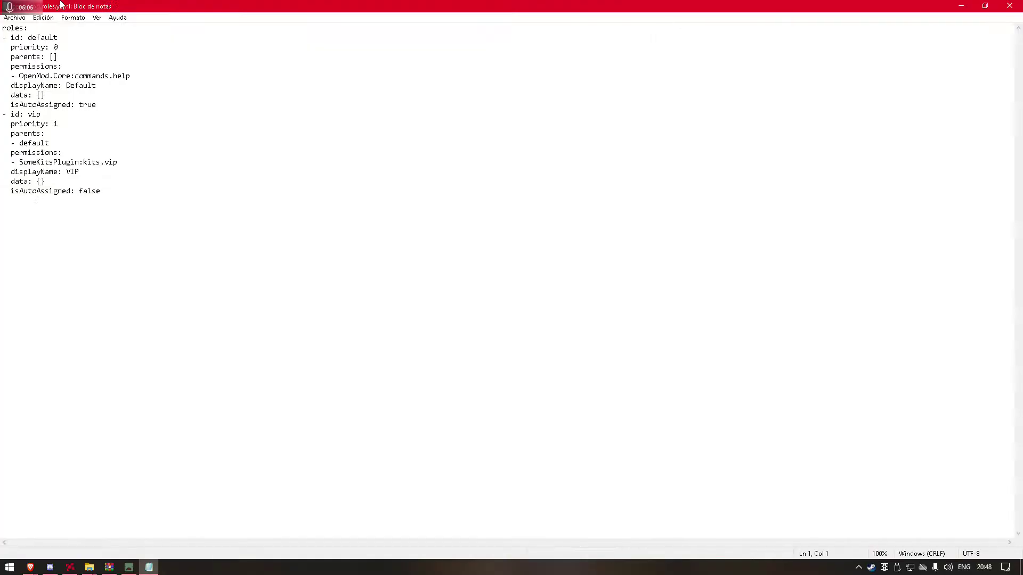
Step: Inspect the default role's id, priority and parents, and the vip role's permissions
{"action": "double_click", "coordinate": [33, 37]}
{"action": "left_click_drag", "start_coordinate": [58, 47], "coordinate": [54, 47]}
{"action": "left_click", "coordinate": [54, 57]}
{"action": "left_click_drag", "start_coordinate": [70, 59], "coordinate": [3, 57]}
{"action": "left_click_drag", "start_coordinate": [81, 37], "coordinate": [32, 40]}
{"action": "left_click_drag", "start_coordinate": [41, 114], "coordinate": [15, 143]}
{"action": "left_click", "coordinate": [58, 153]}
{"action": "key", "text": "alt+Tab"}
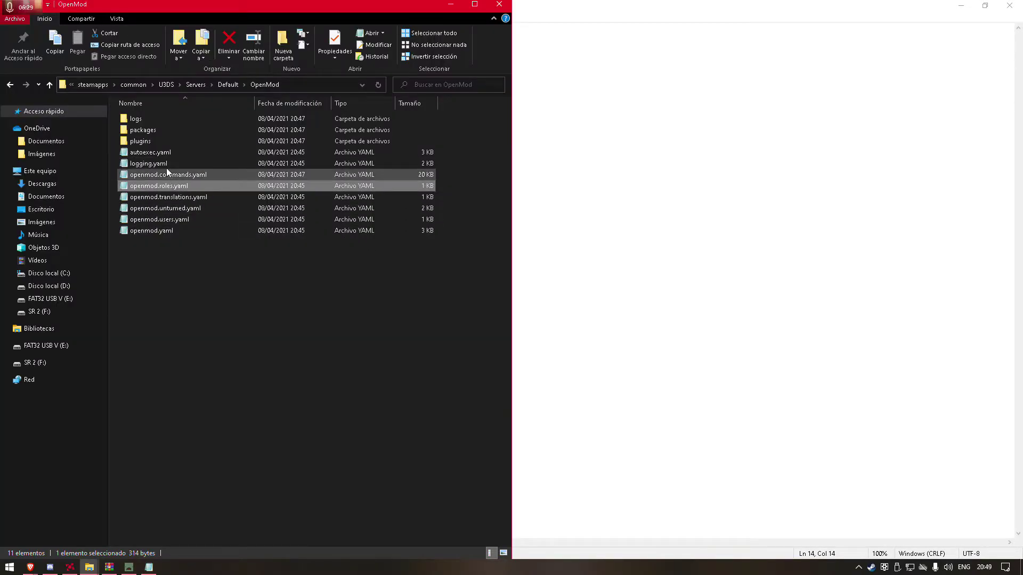
Step: Reopen NewEssentials help.md and select the CVanish command id
{"action": "double_click", "coordinate": [155, 141]}
{"action": "double_click", "coordinate": [151, 119]}
{"action": "double_click", "coordinate": [160, 129]}
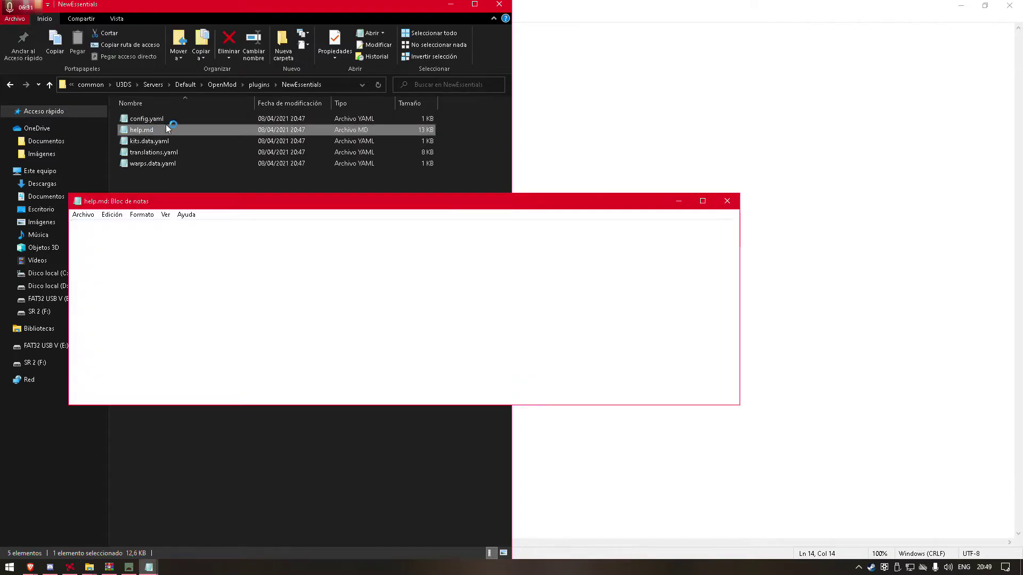
{"action": "left_click", "coordinate": [451, 5]}
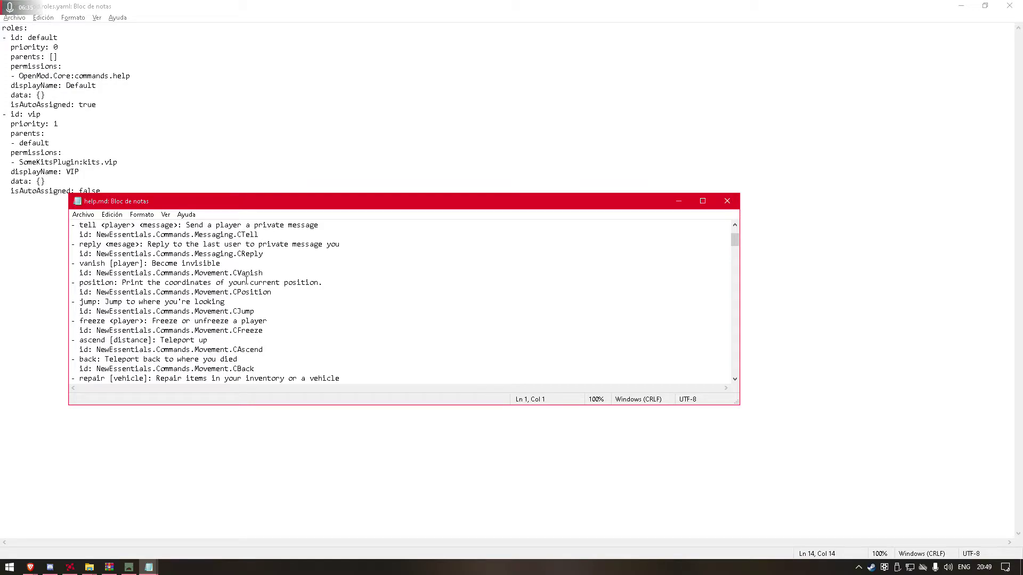
{"action": "left_click_drag", "start_coordinate": [263, 273], "coordinate": [96, 274]}
{"action": "key", "text": "ctrl+c"}
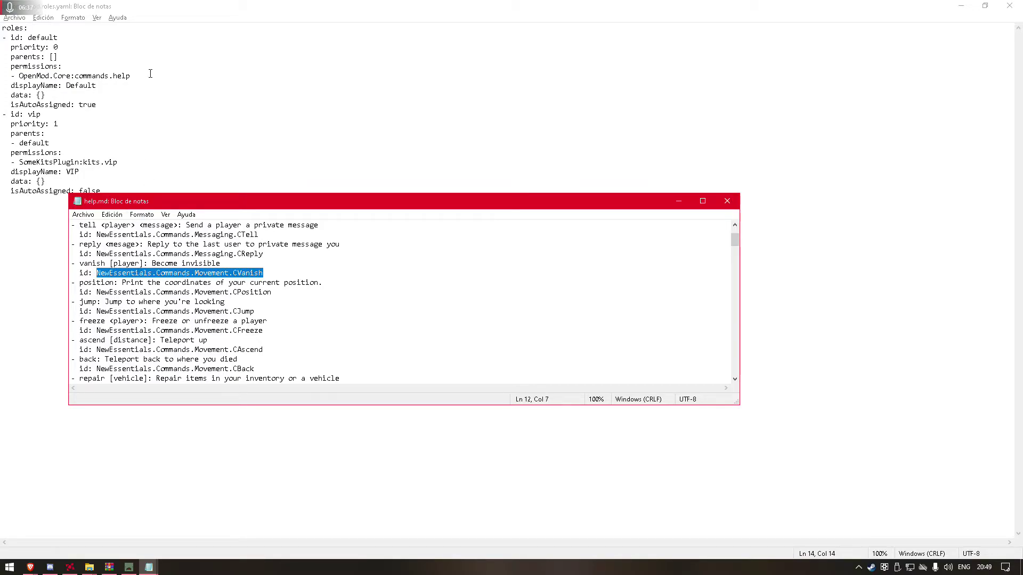
Step: Paste the id as a new default-role permission, editing it into NewEssentials:commands.kits
{"action": "left_click", "coordinate": [150, 74]}
{"action": "key", "text": "Return"}
{"action": "type", "text": "-"}
{"action": "key", "text": "ctrl+v"}
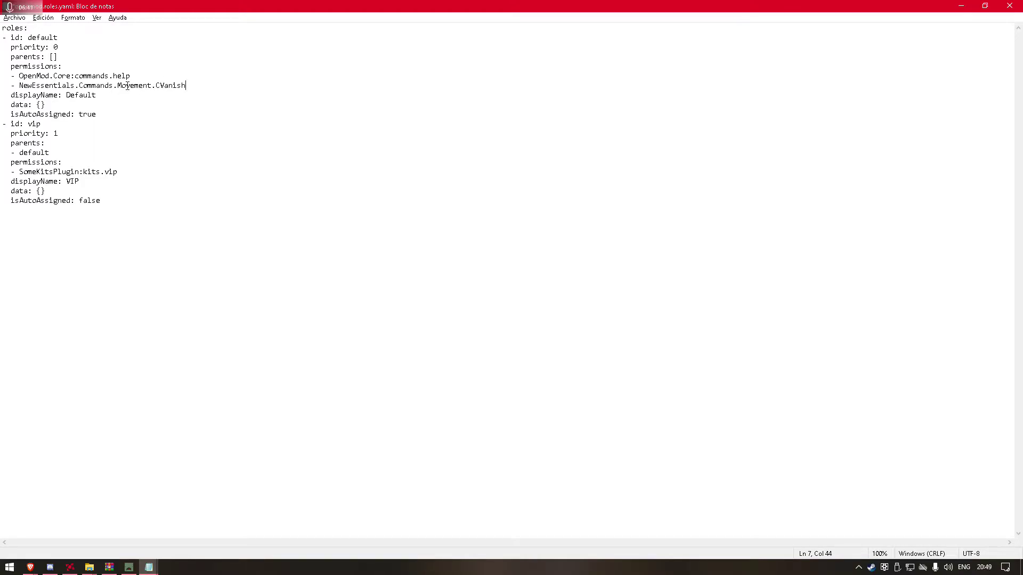
{"action": "left_click_drag", "start_coordinate": [195, 89], "coordinate": [76, 82]}
{"action": "type", "text": ":"}
{"action": "left_click", "coordinate": [101, 85], "text": "shift"}
Step: Close help.md and tidy the default role's data: {} onto one line
{"action": "left_click", "coordinate": [149, 567]}
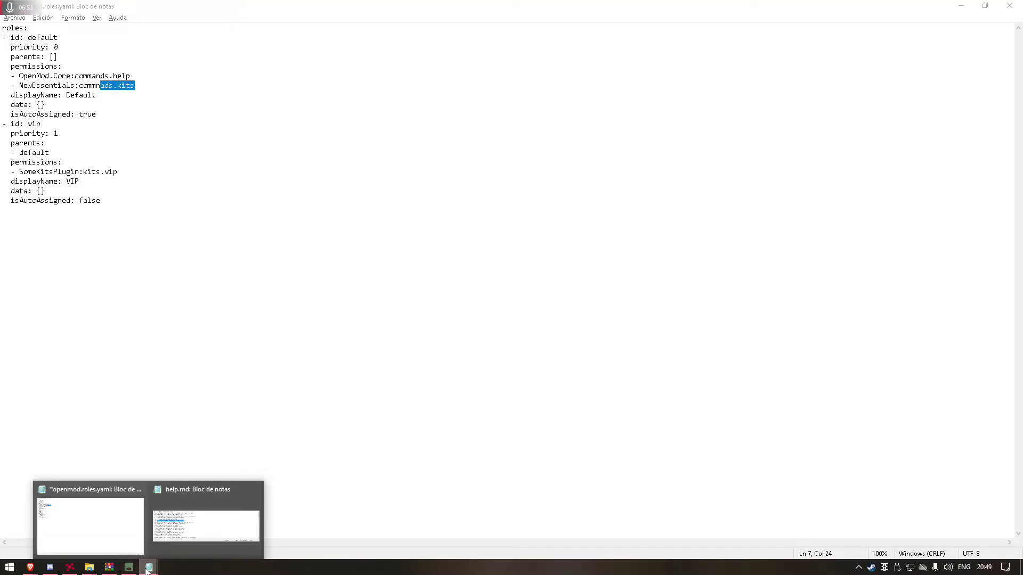
{"action": "left_click", "coordinate": [168, 533]}
{"action": "left_click", "coordinate": [727, 201]}
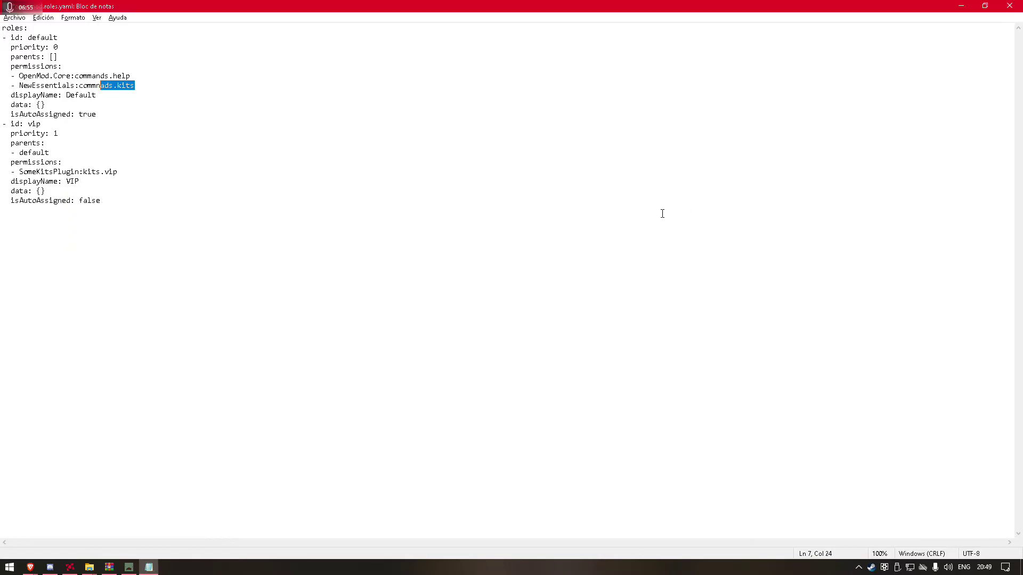
{"action": "left_click", "coordinate": [303, 220]}
{"action": "left_click", "coordinate": [41, 106]}
{"action": "key", "text": "Return"}
{"action": "key", "text": "shift+Up"}
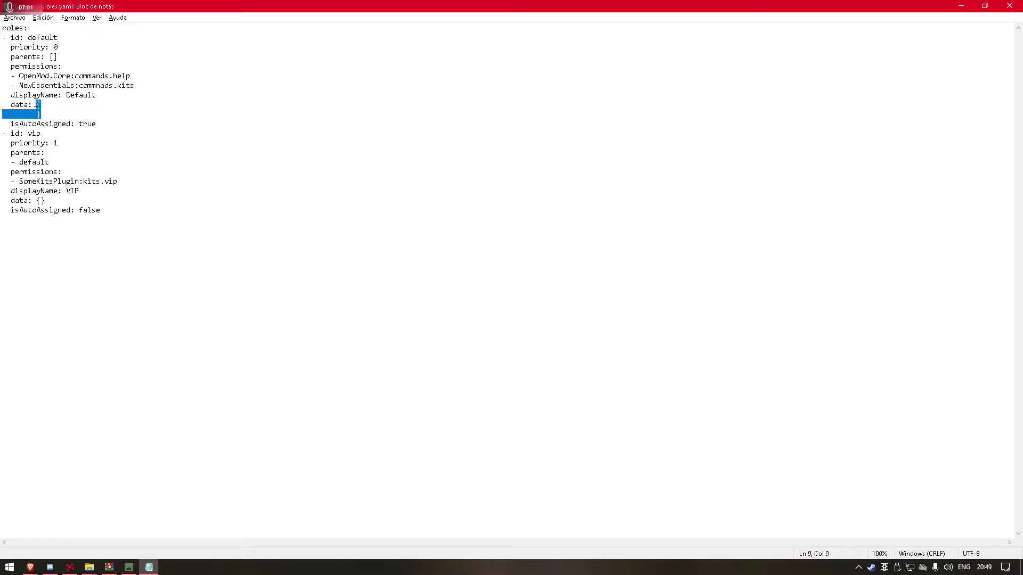
{"action": "type", "text": "{"}
{"action": "key", "text": "End"}
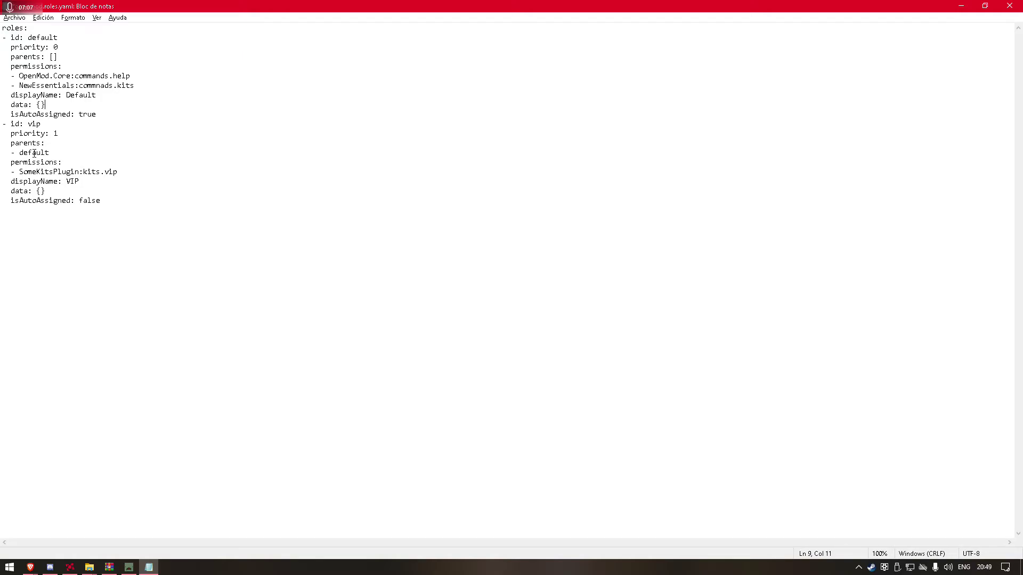
{"action": "left_click", "coordinate": [49, 567]}
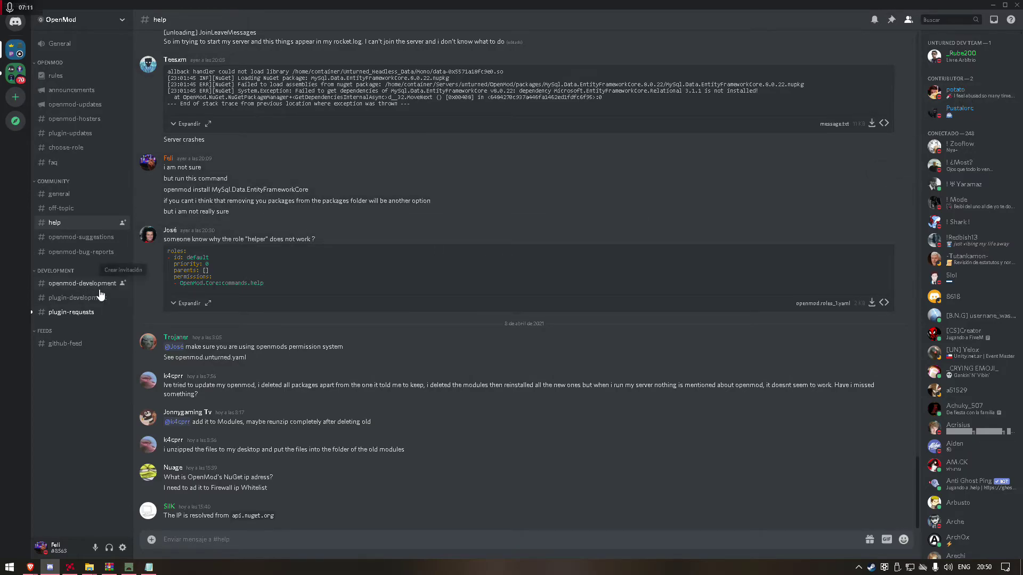
Step: Close openmod.roles.yaml and save the changes
{"action": "left_click", "coordinate": [992, 5]}
{"action": "double_click", "coordinate": [522, 5]}
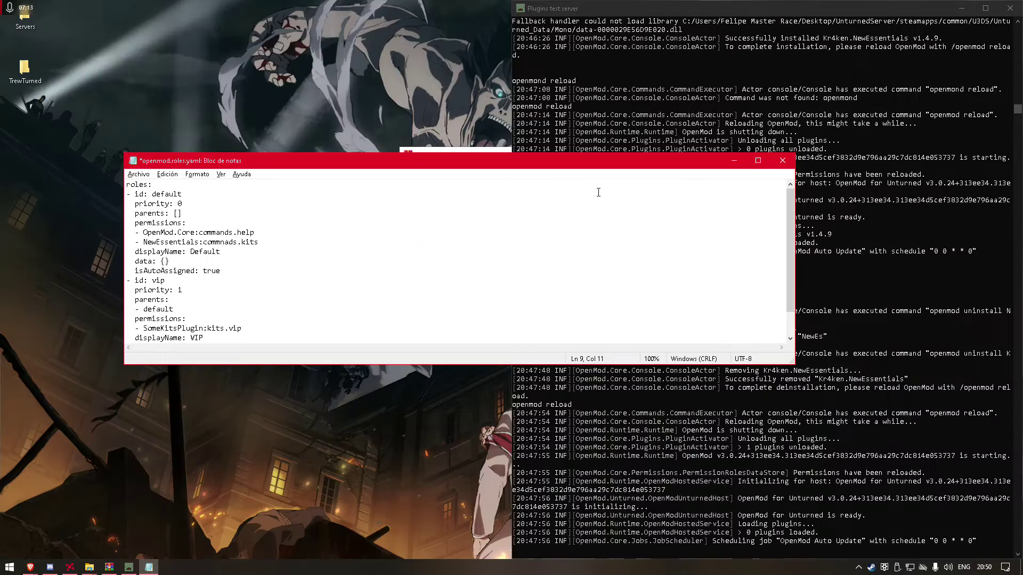
{"action": "left_click", "coordinate": [782, 161]}
{"action": "left_click", "coordinate": [541, 306]}
Step: Run 'openmod upgrade' in the server console
{"action": "left_click", "coordinate": [609, 369]}
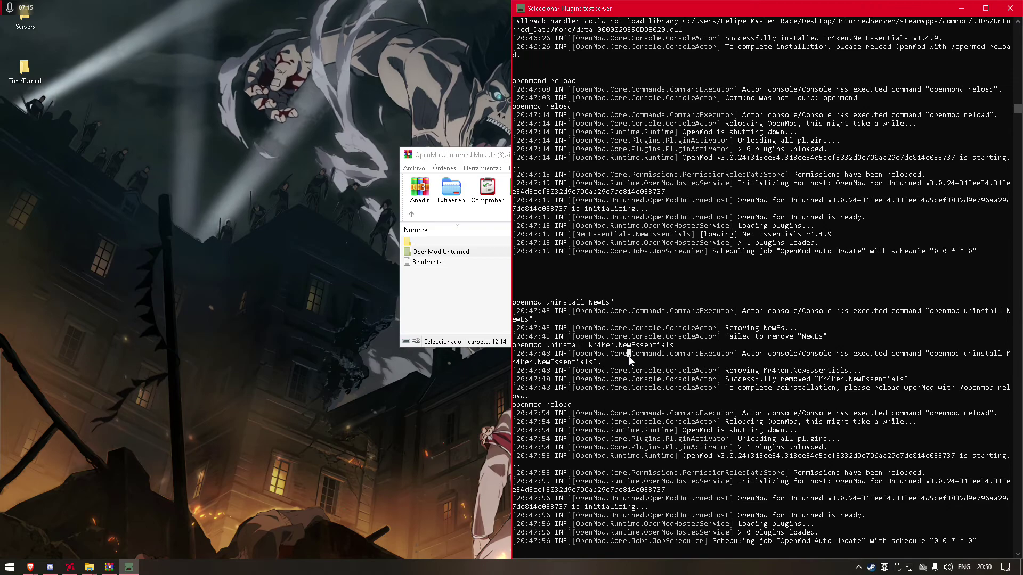
{"action": "key", "text": "Return"}
{"action": "key", "text": "Return"}
{"action": "key", "text": "Return"}
{"action": "key", "text": "Return"}
{"action": "key", "text": "Return"}
{"action": "key", "text": "Return"}
{"action": "key", "text": "Return"}
{"action": "key", "text": "Return"}
{"action": "key", "text": "Return"}
{"action": "key", "text": "Return"}
{"action": "key", "text": "Return"}
{"action": "key", "text": "Return"}
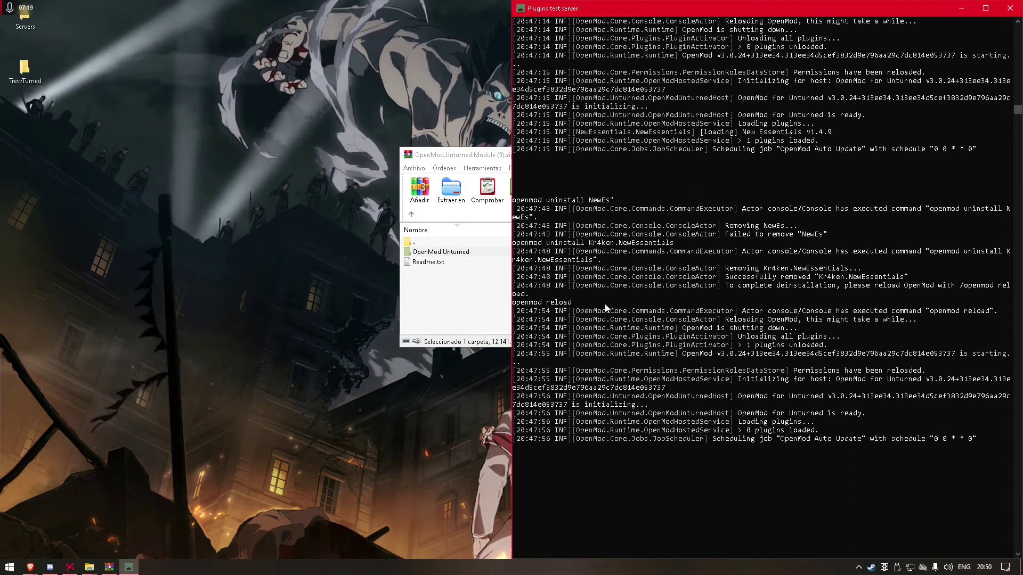
{"action": "type", "text": "openmod "}
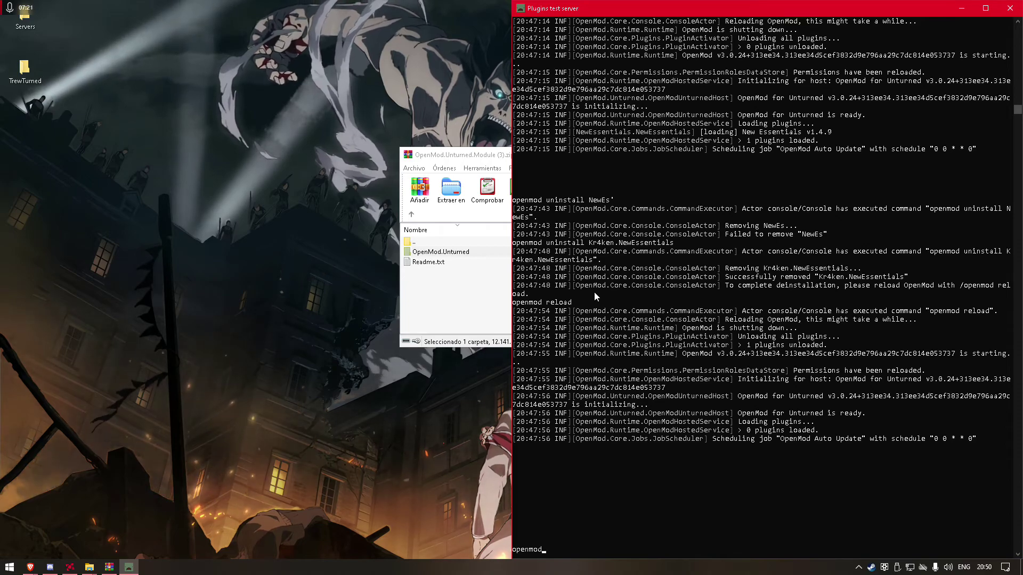
{"action": "type", "text": "r"}
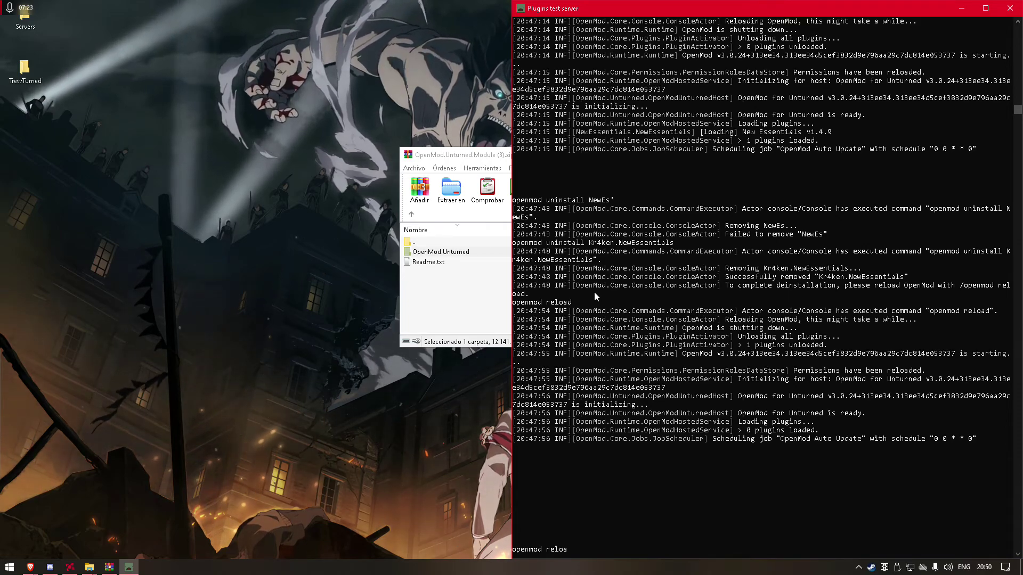
{"action": "key", "text": "BackSpace"}
{"action": "type", "text": "upg"}
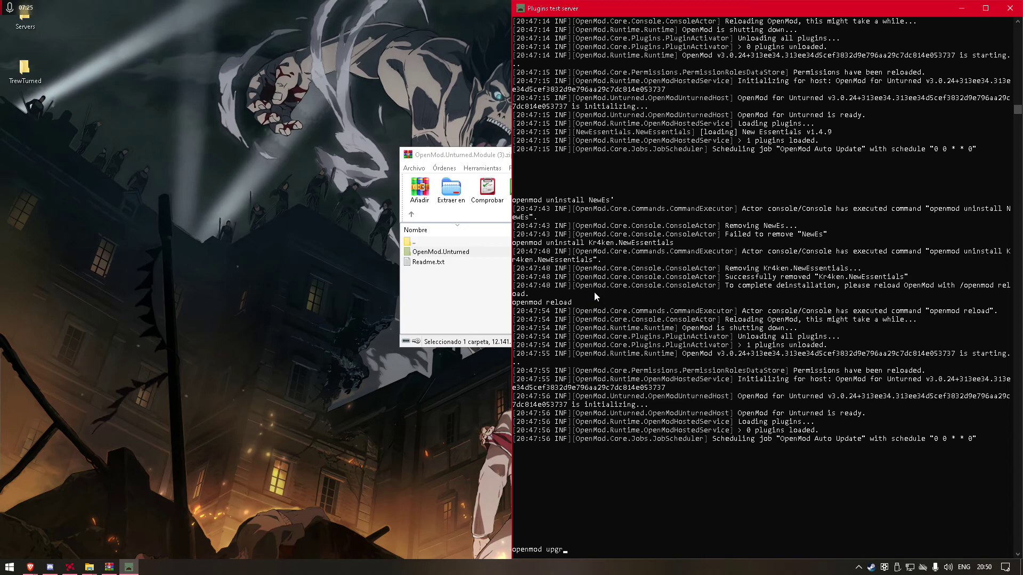
{"action": "type", "text": "rad"}
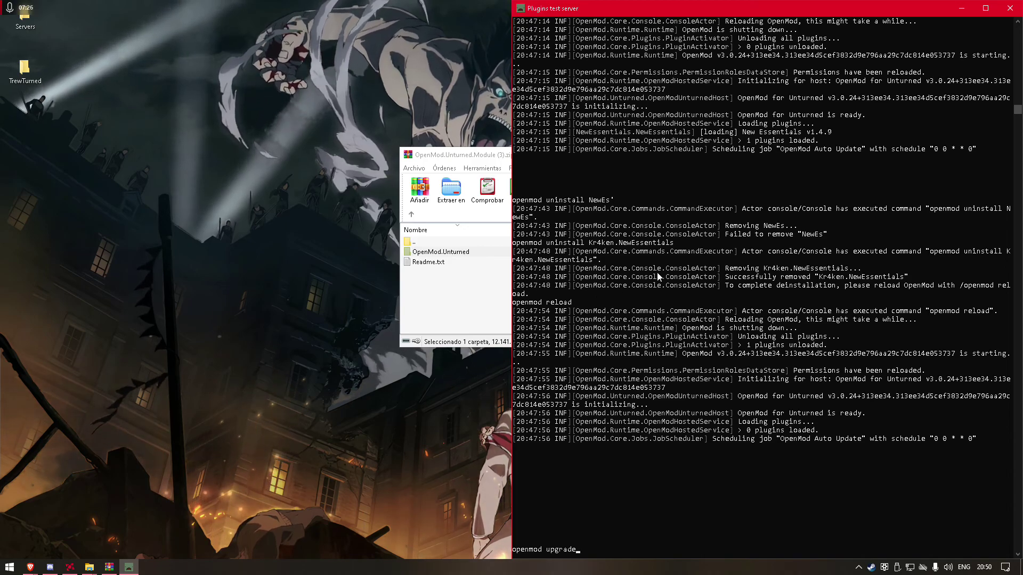
{"action": "type", "text": "e"}
{"action": "key", "text": "Return"}
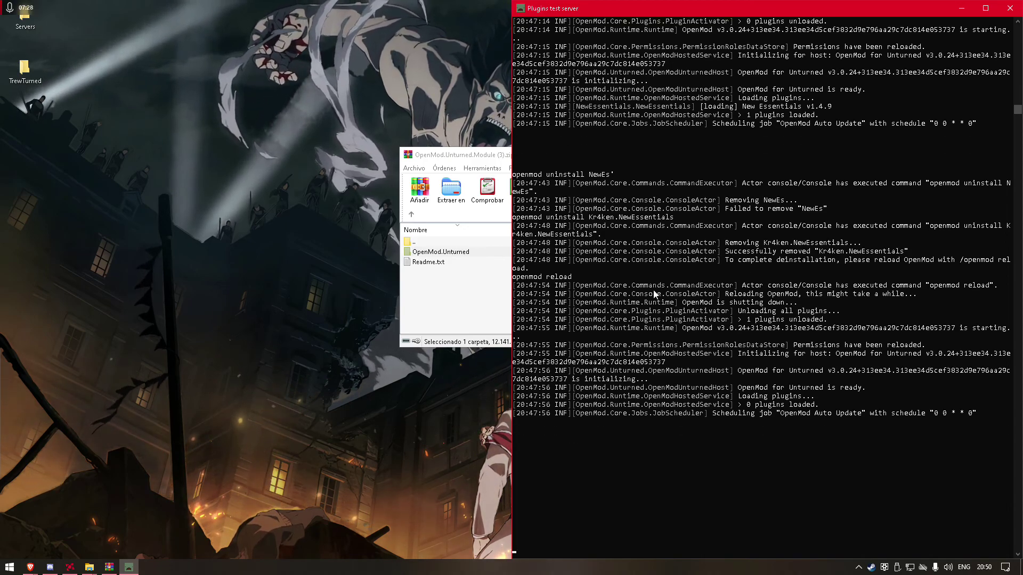